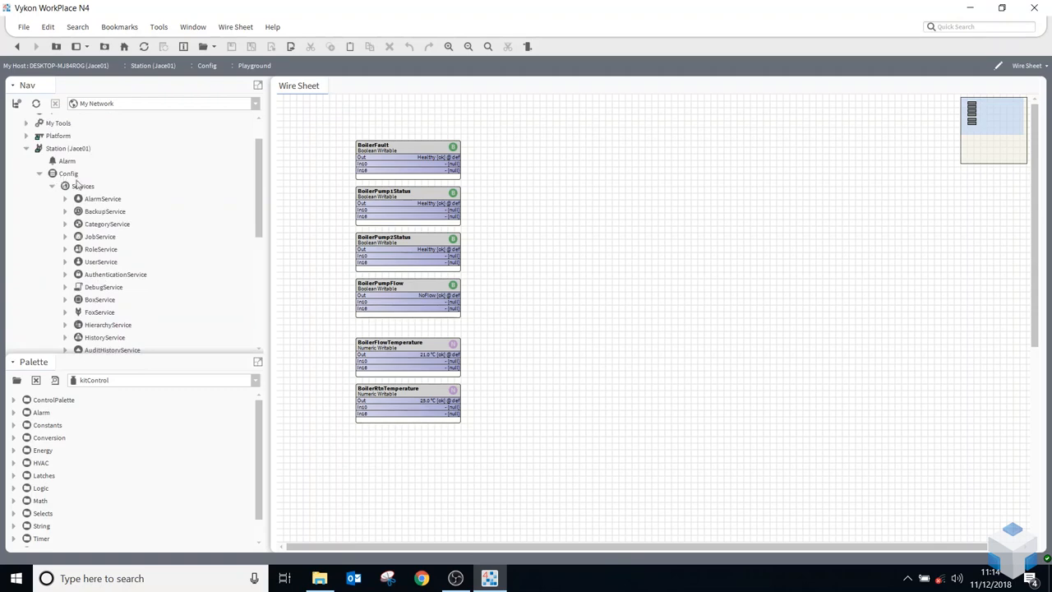
- Open the TagDictionaryService of the Jace01 station in its tag dictionary manager
scroll(116, 264, down, 3)
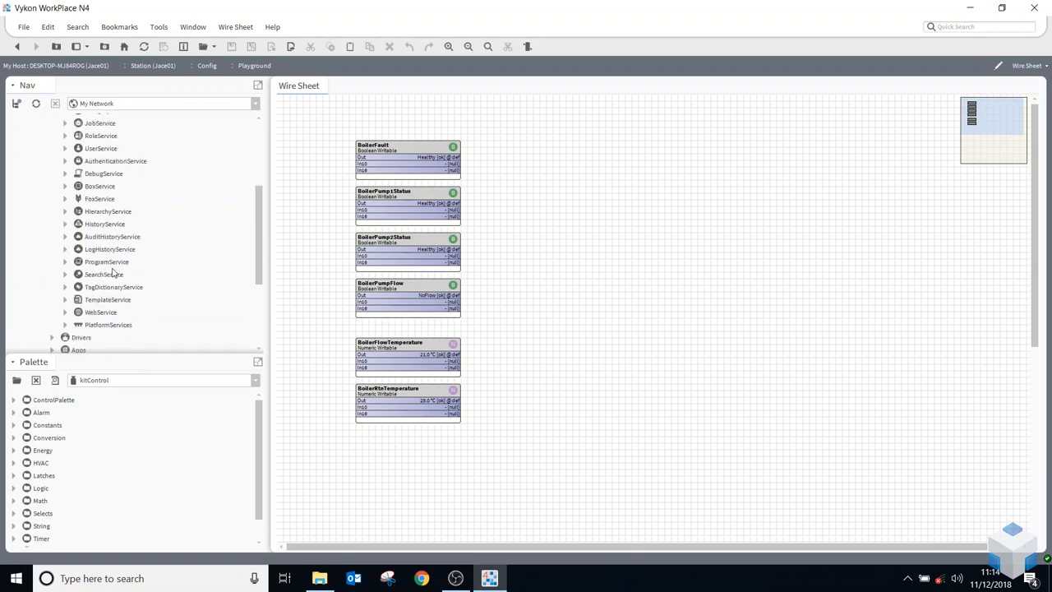
click(66, 287)
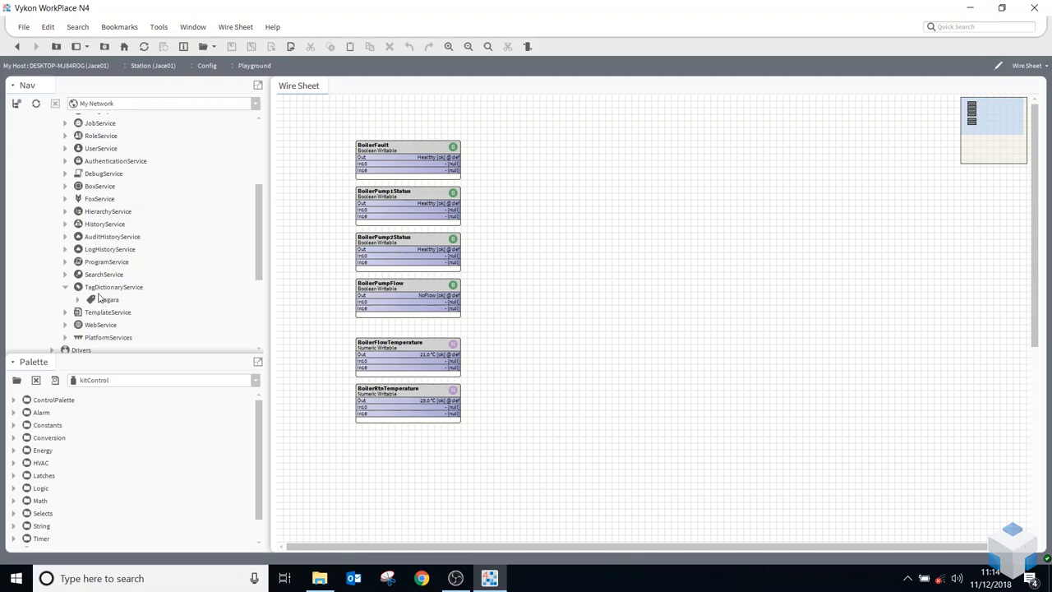
scroll(98, 299, down, 2)
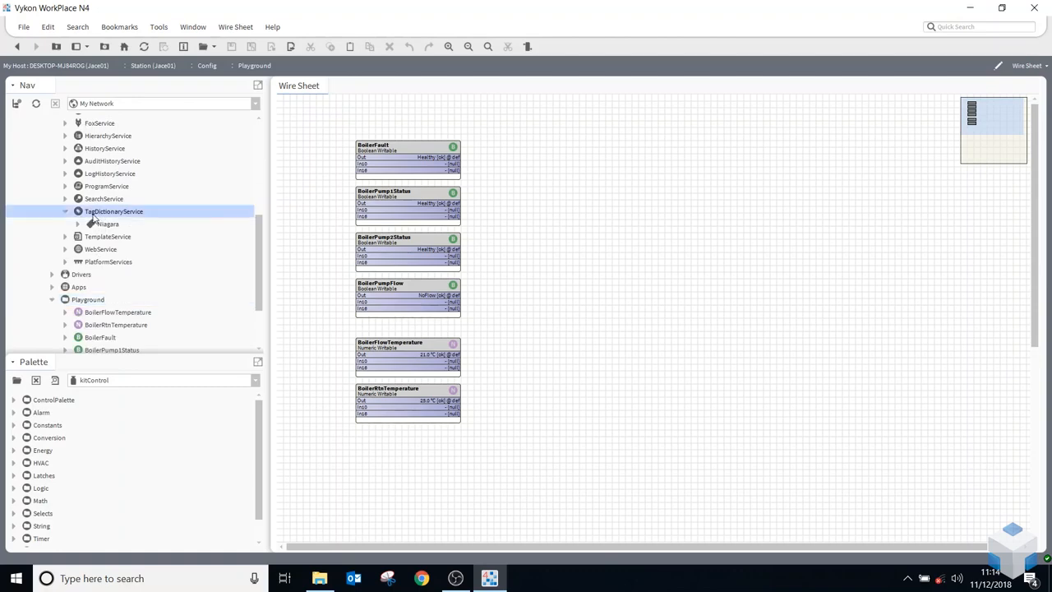
double_click(123, 213)
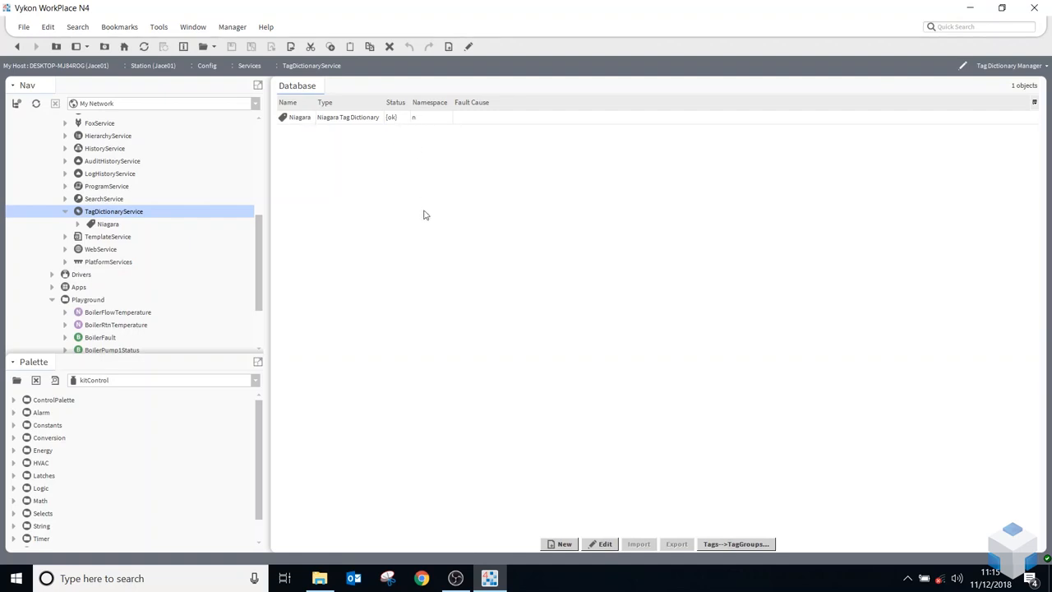
- Open the haystack palette and add its Haystack tag dictionary to the TagDictionaryService under the name Haystack
click(16, 380)
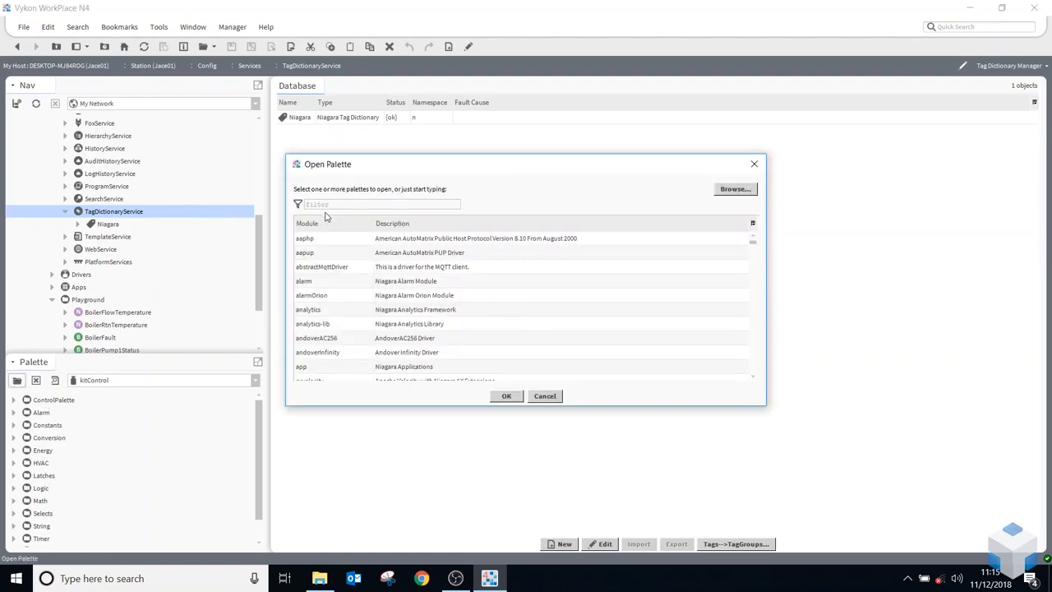
text(h)
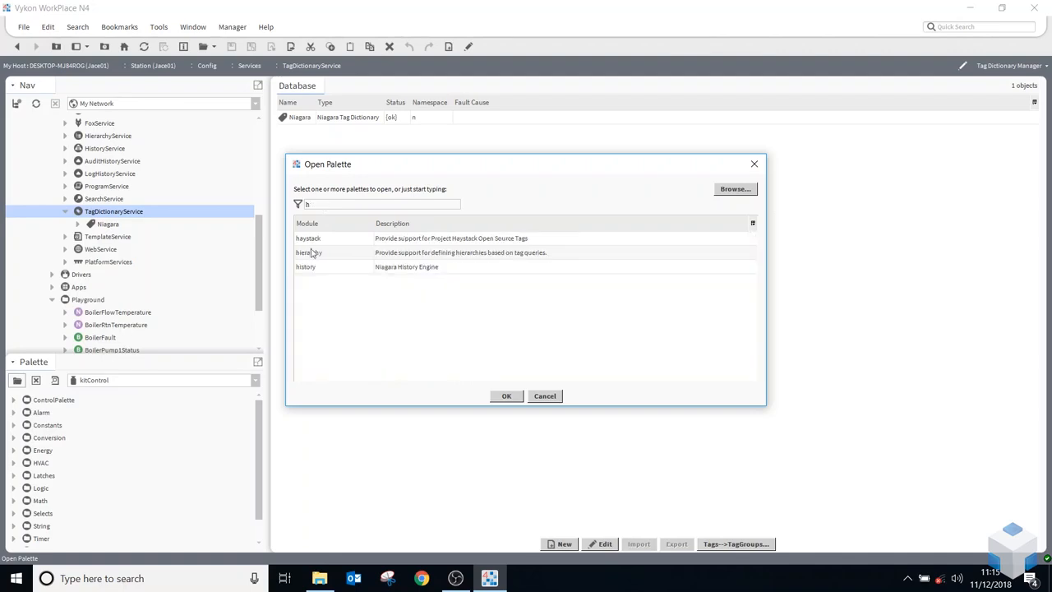
double_click(312, 241)
drag(42, 408, 102, 215)
click(500, 303)
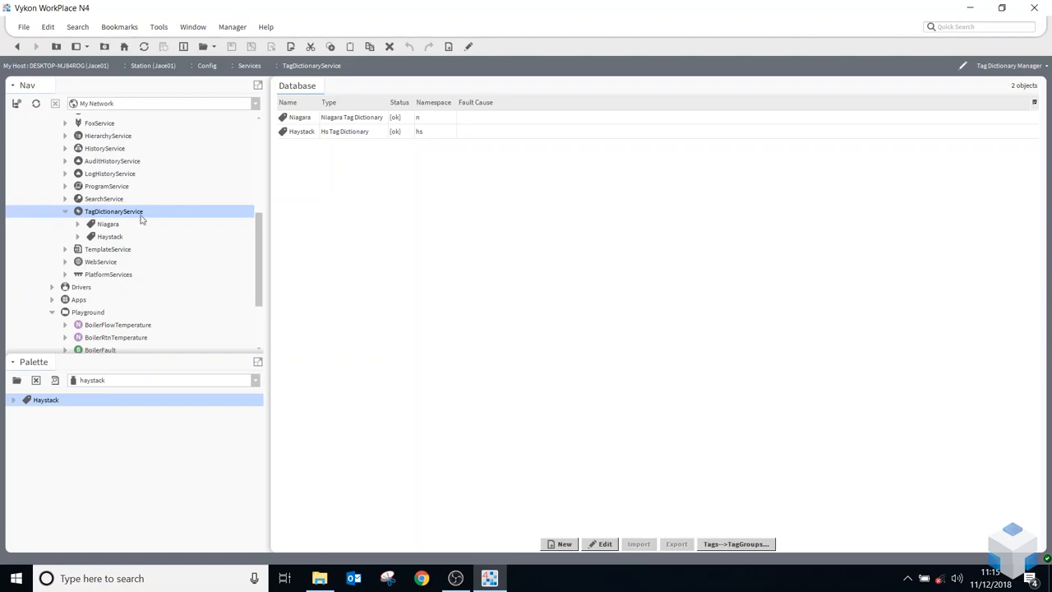
- Expand the Niagara and Haystack dictionaries and look through the Haystack tag definitions
click(79, 225)
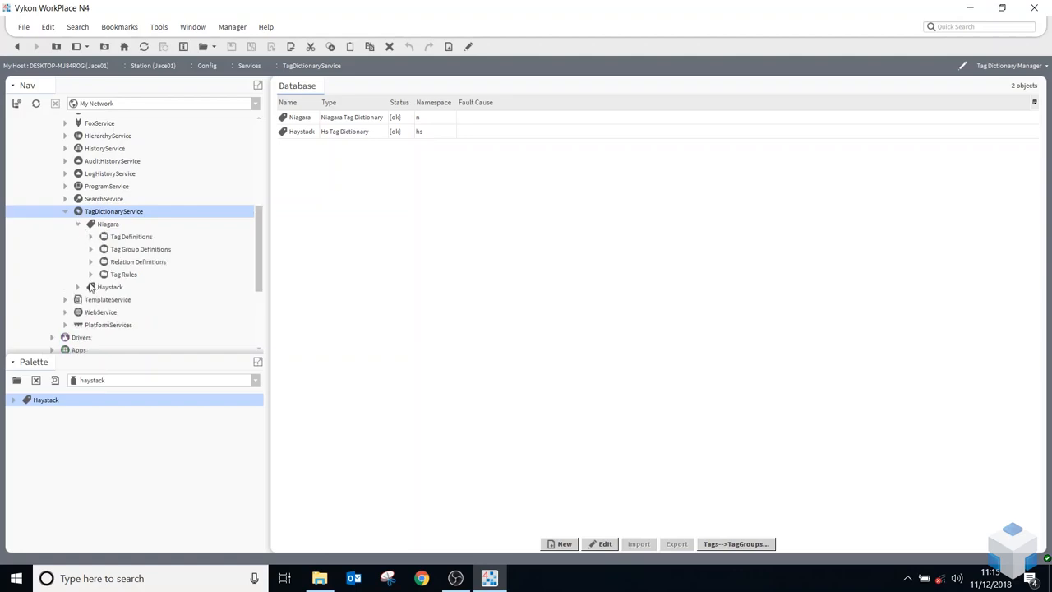
click(79, 287)
scroll(93, 230, down, 2)
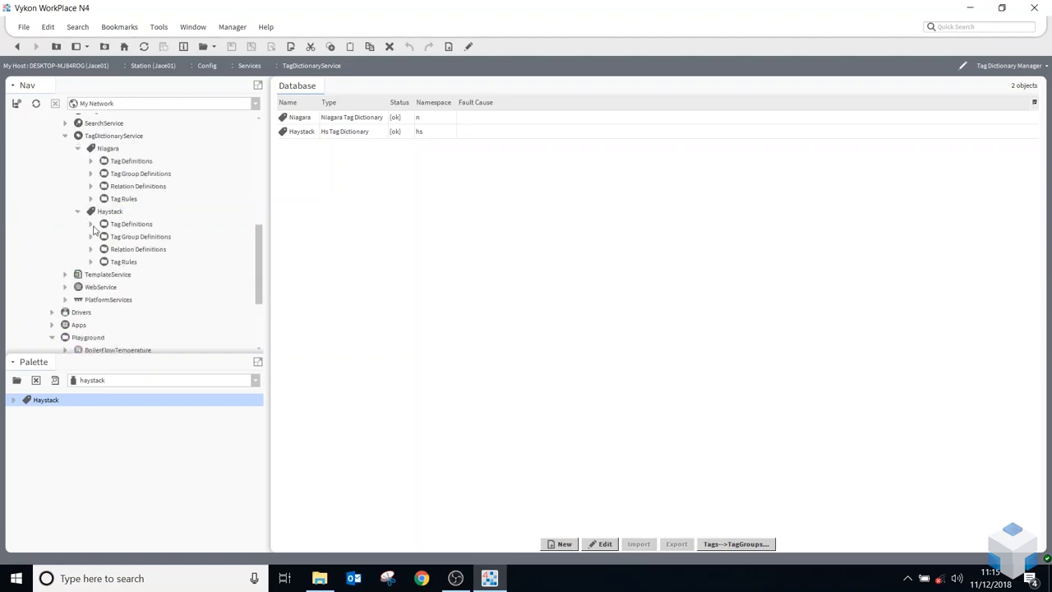
click(91, 225)
scroll(137, 222, down, 3)
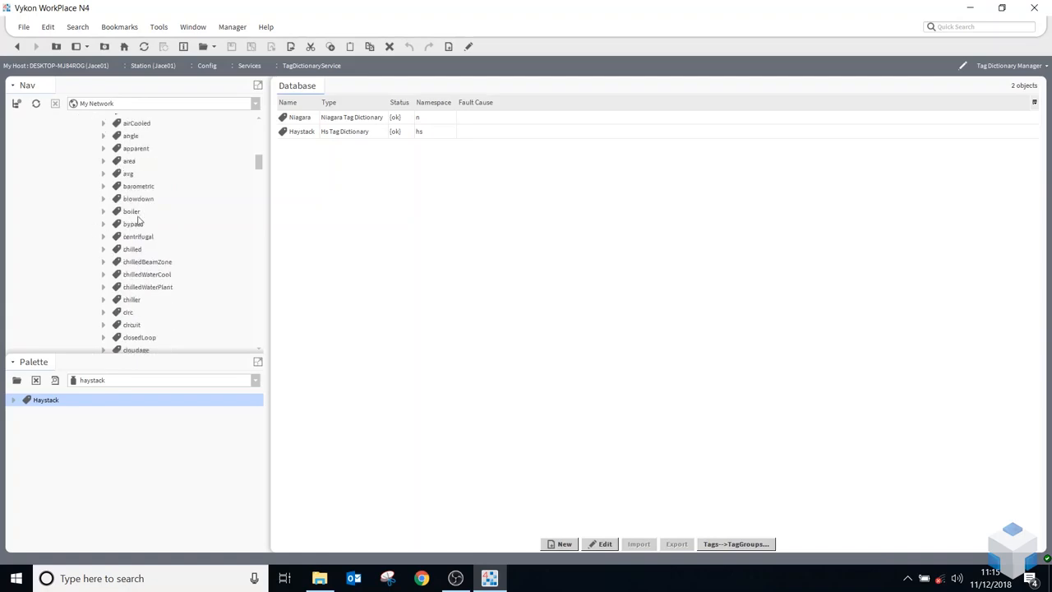
scroll(137, 242, down, 8)
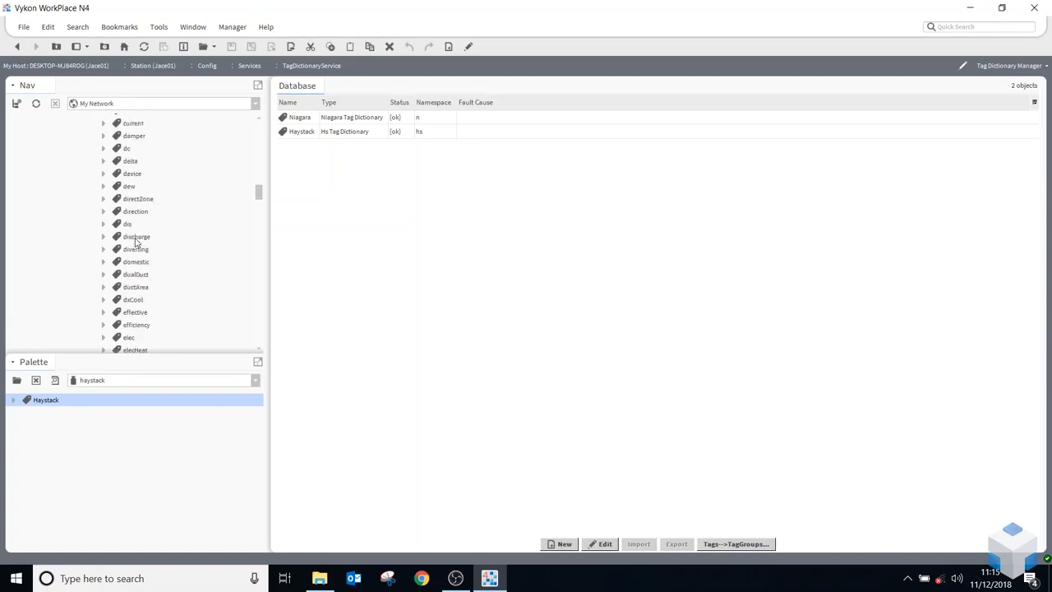
scroll(137, 242, down, 12)
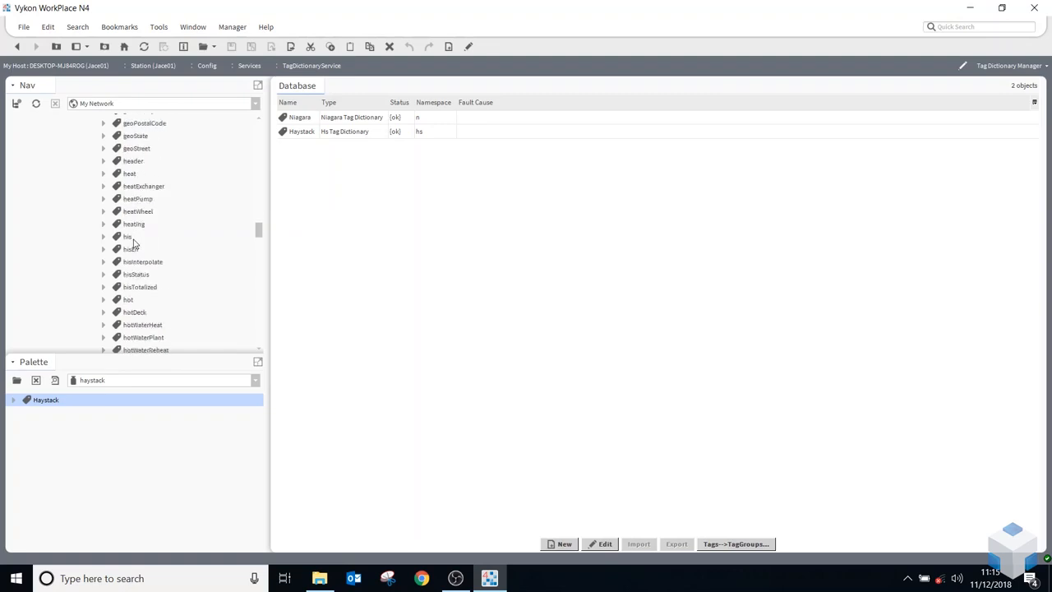
scroll(136, 241, up, 10)
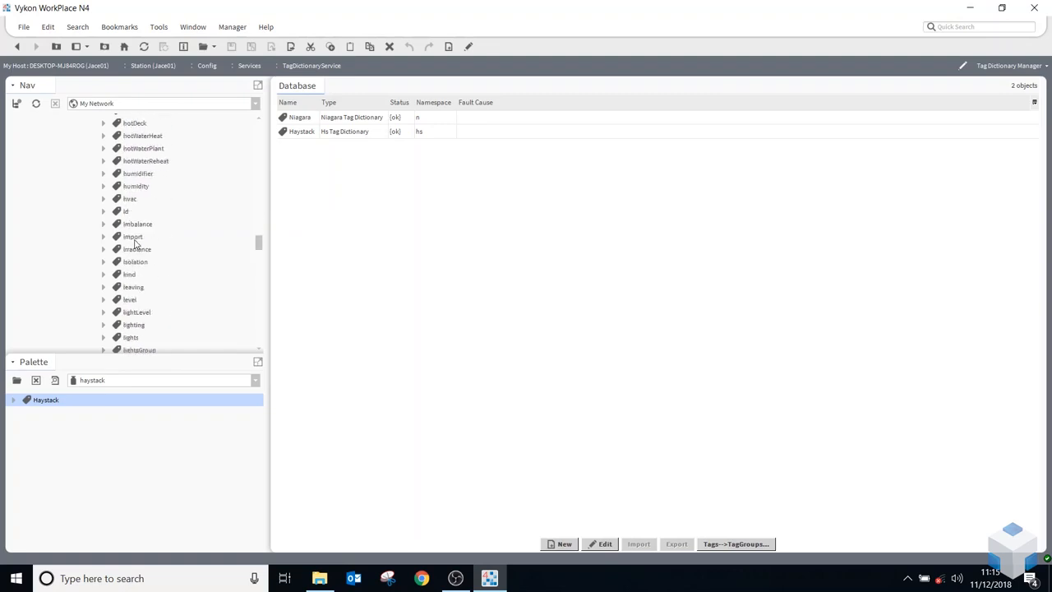
scroll(136, 240, up, 10)
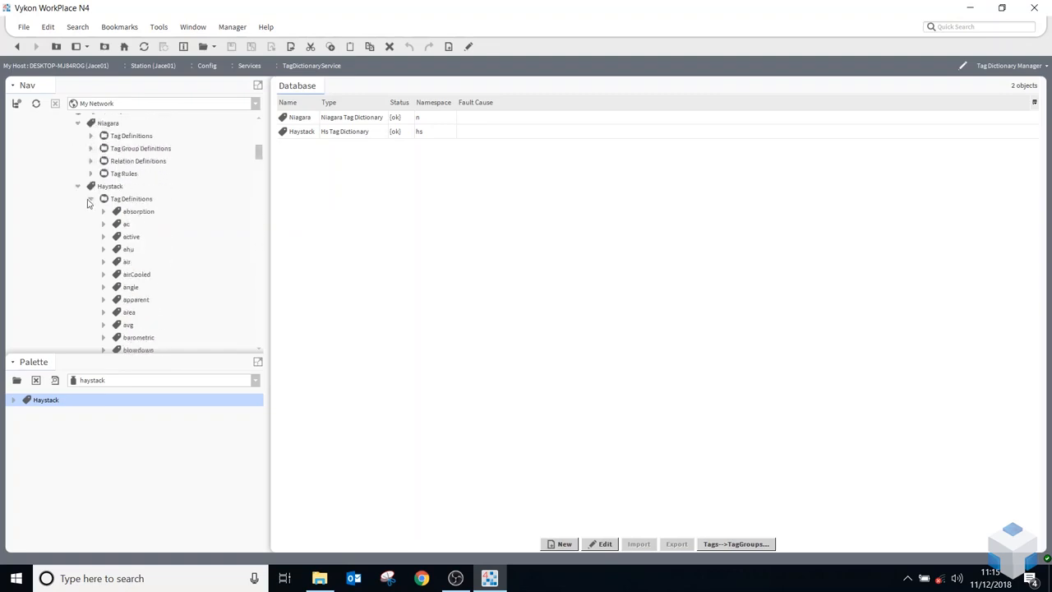
click(91, 200)
- Look through the tag rules of the Haystack dictionary
click(92, 237)
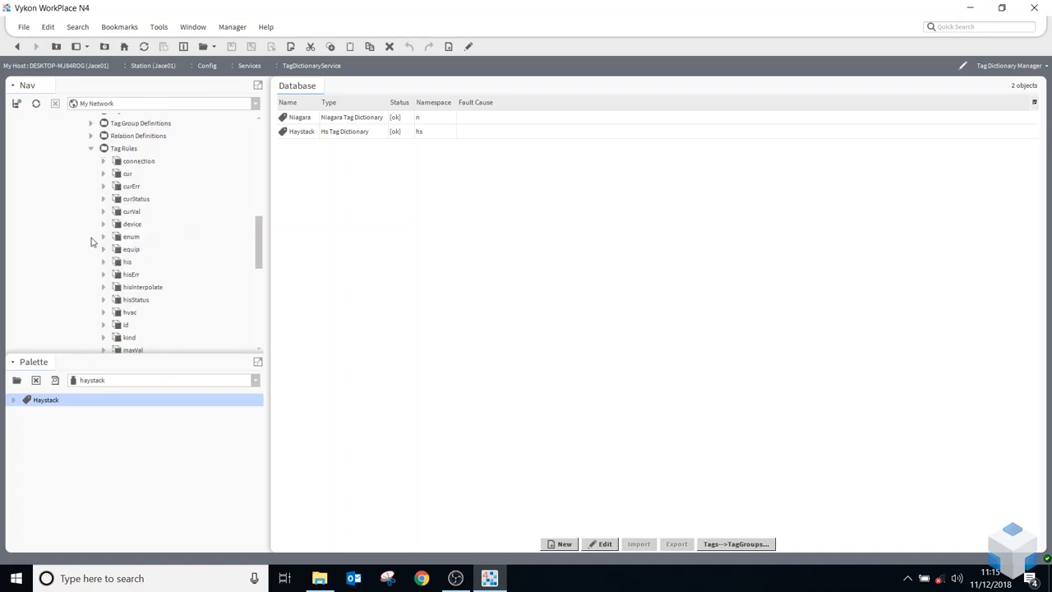
scroll(134, 176, down, 1)
scroll(141, 306, down, 1)
scroll(140, 303, up, 2)
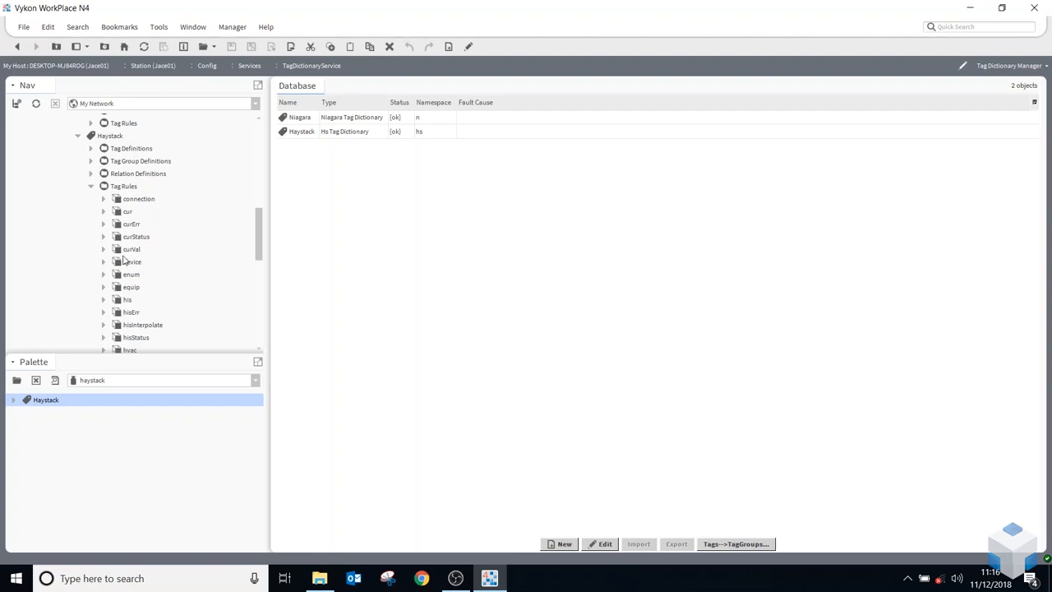
- Open the tag editor for the BoilerFlowTemperature point in Playground and collapse the Niagara tag list
scroll(101, 266, down, 15)
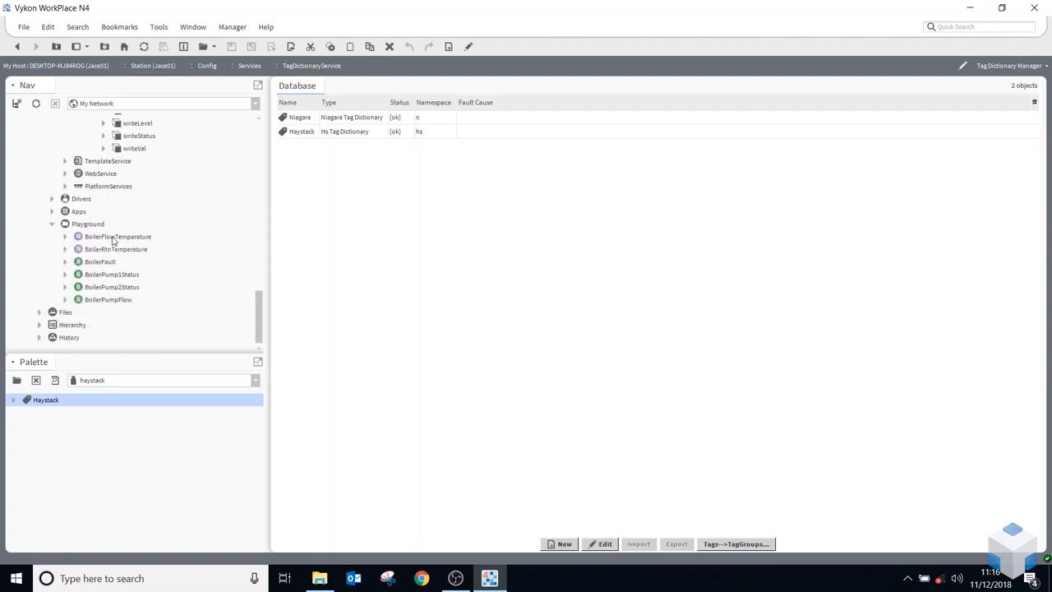
click(109, 241)
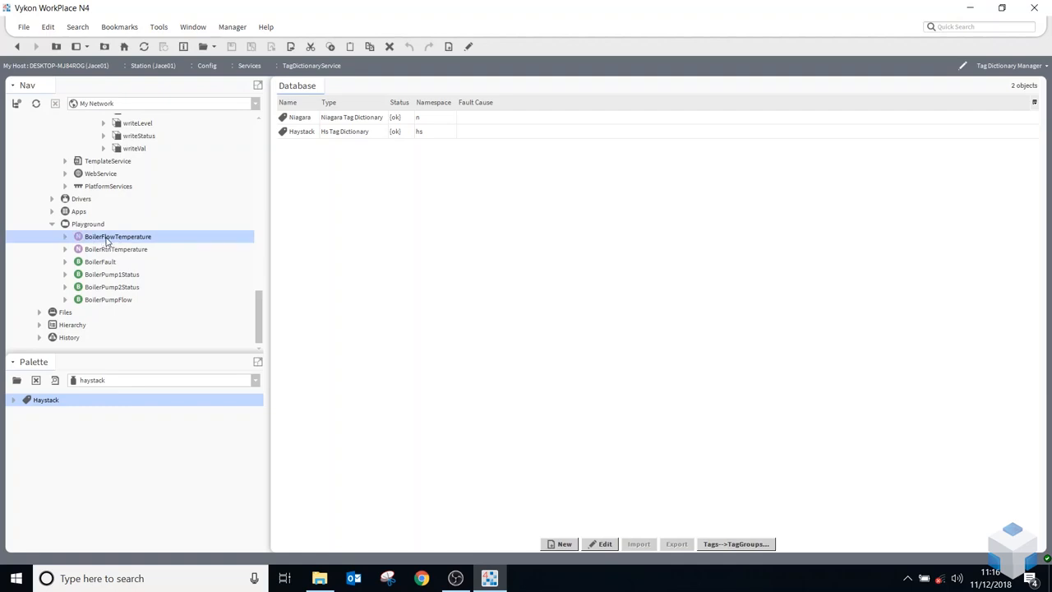
right_click(105, 240)
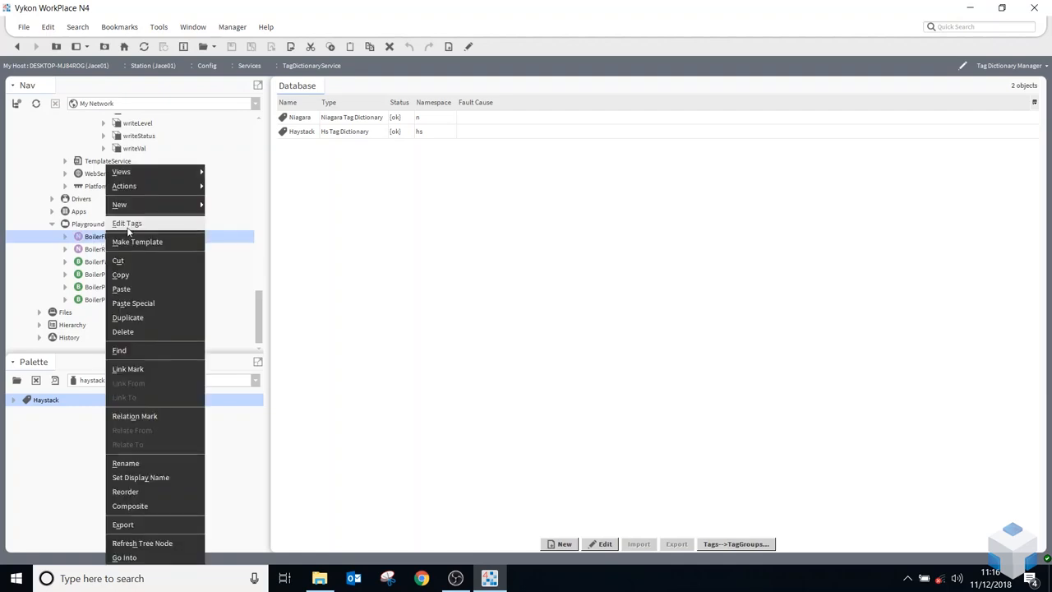
click(128, 224)
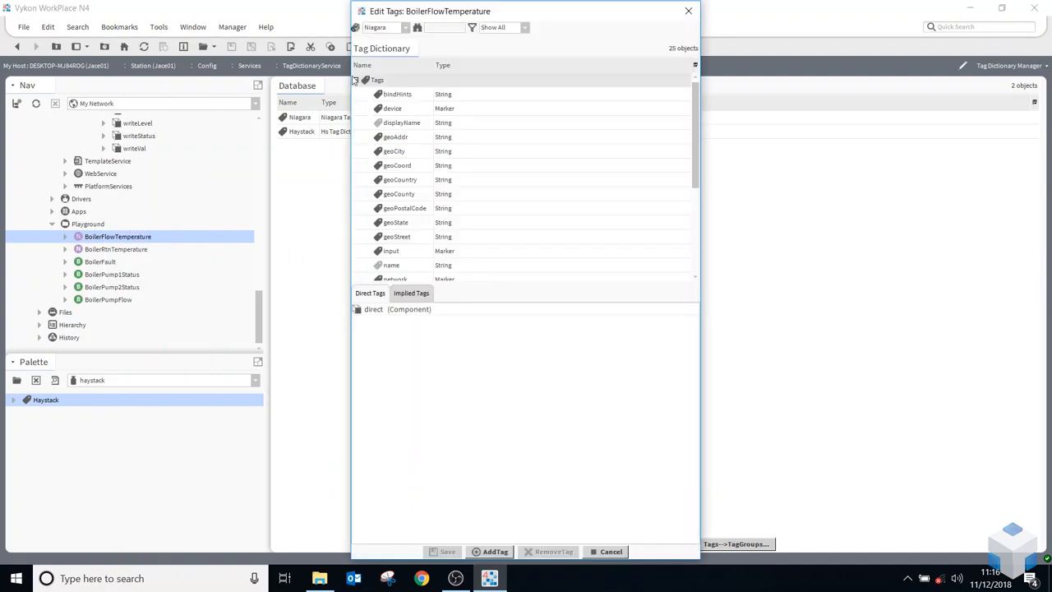
click(356, 80)
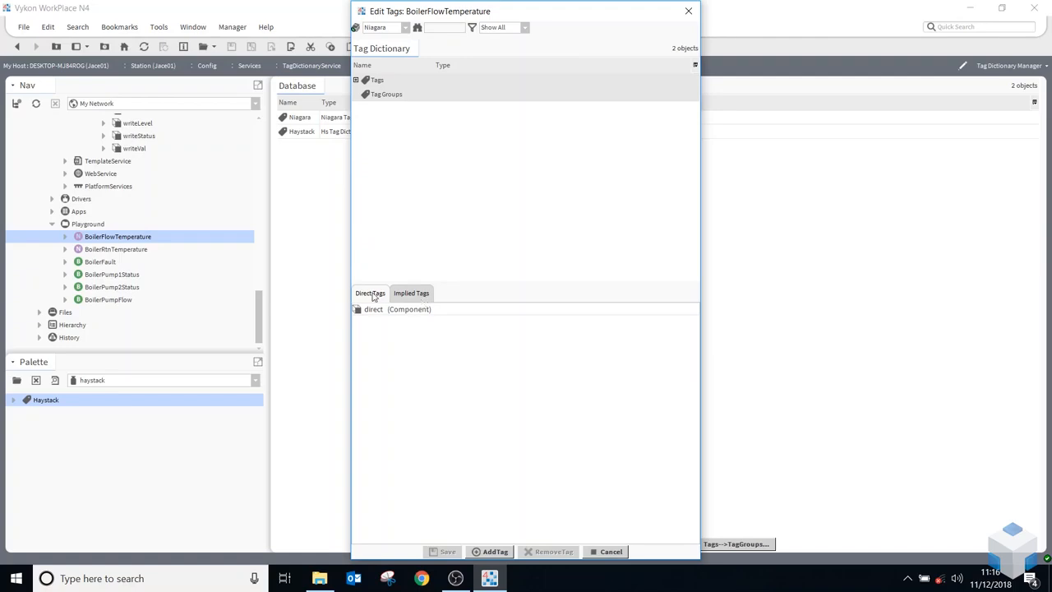
- Review the full list of implied tags on BoilerFlowTemperature
click(415, 296)
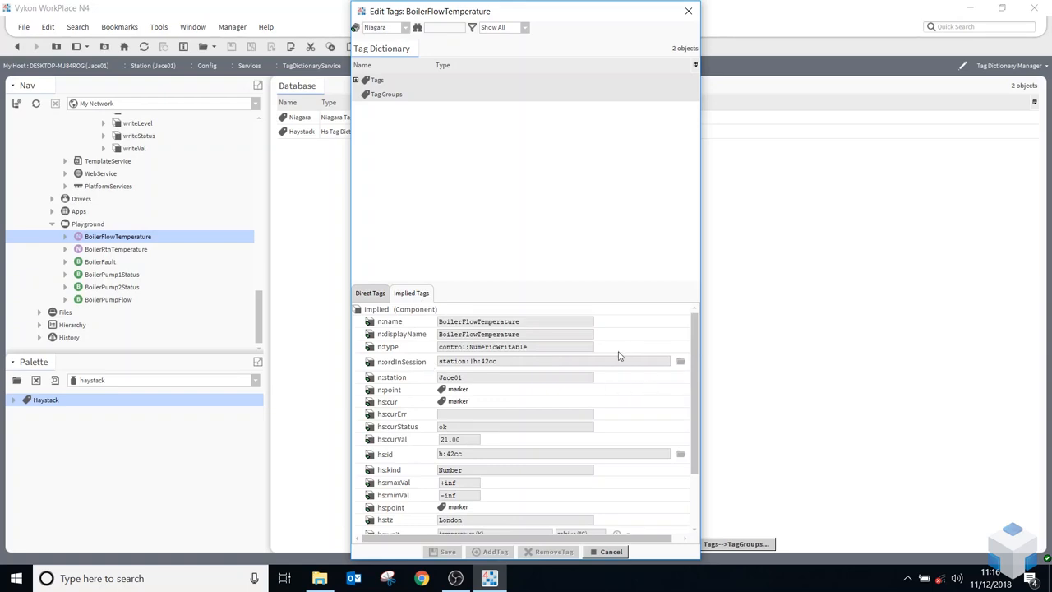
drag(696, 363, 687, 475)
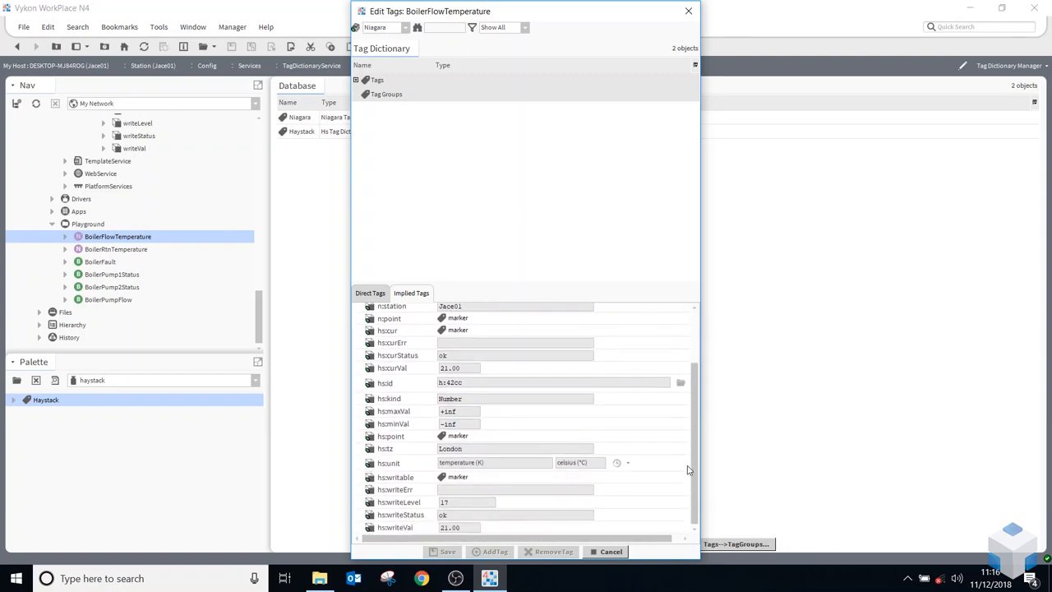
drag(698, 426, 712, 353)
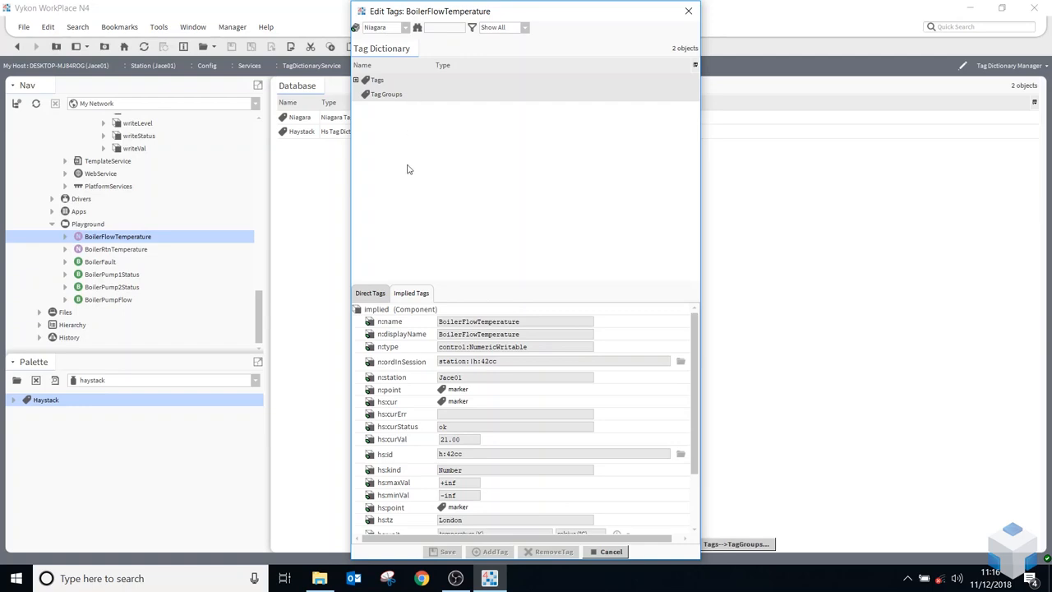
- Switch to the Haystack dictionary, filter its tags by "b" and add boiler as a direct tag of BoilerFlowTemperature
click(372, 293)
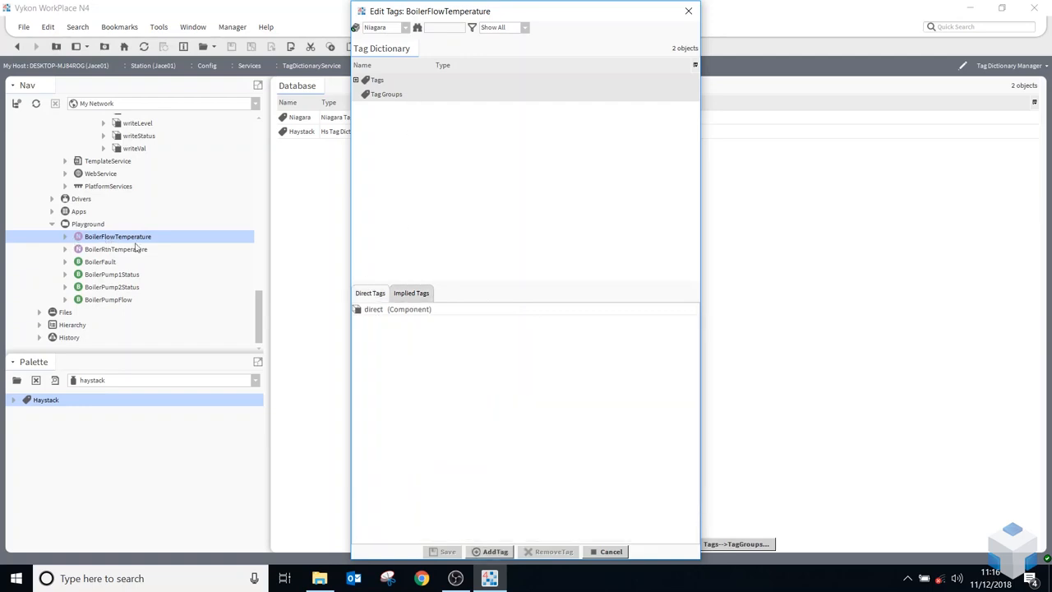
click(406, 30)
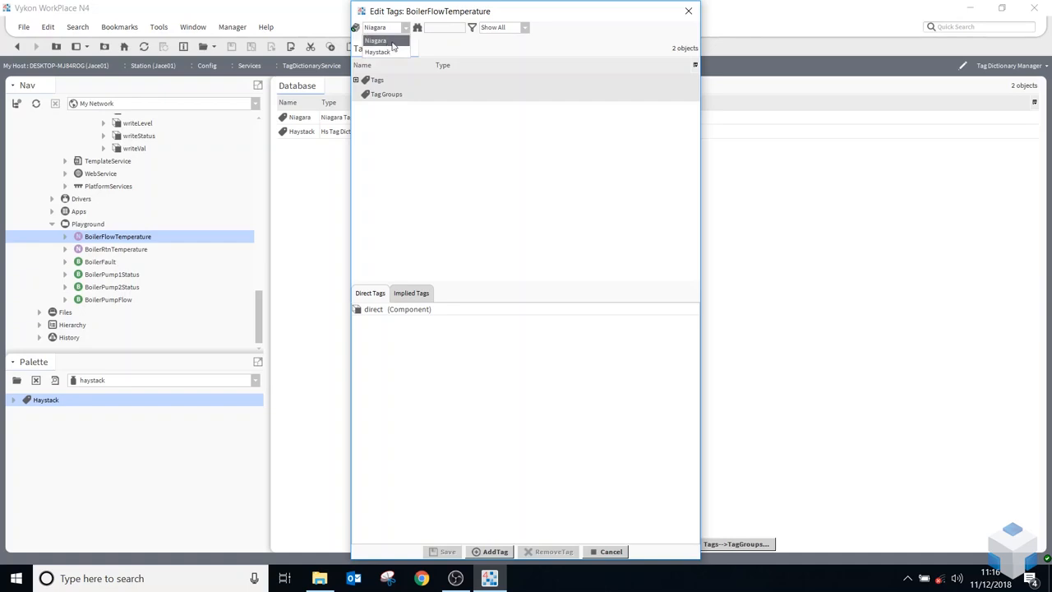
click(392, 51)
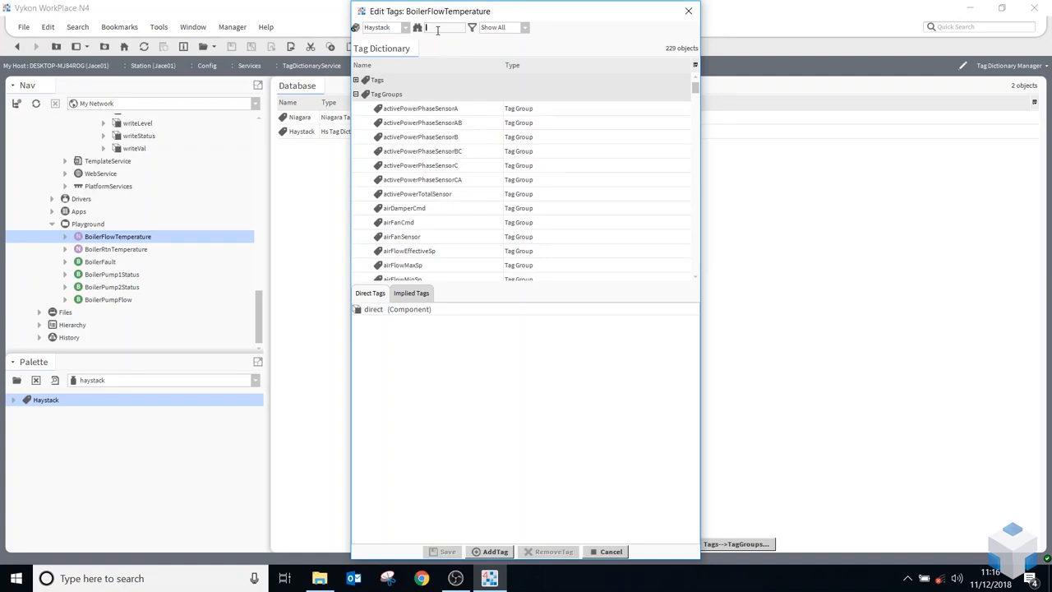
click(356, 94)
click(356, 80)
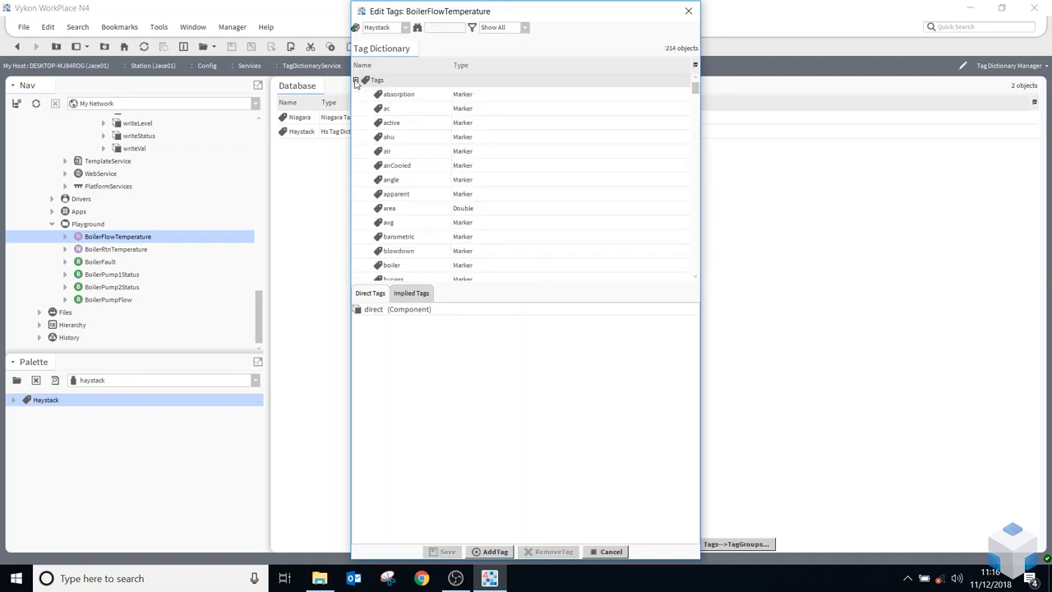
click(434, 29)
text(b)
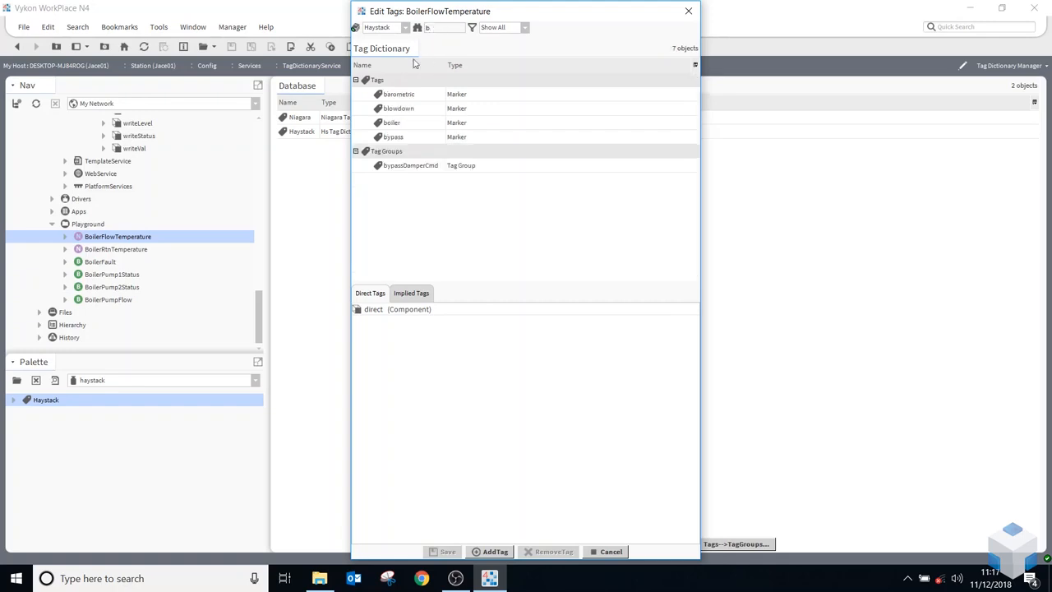
double_click(392, 122)
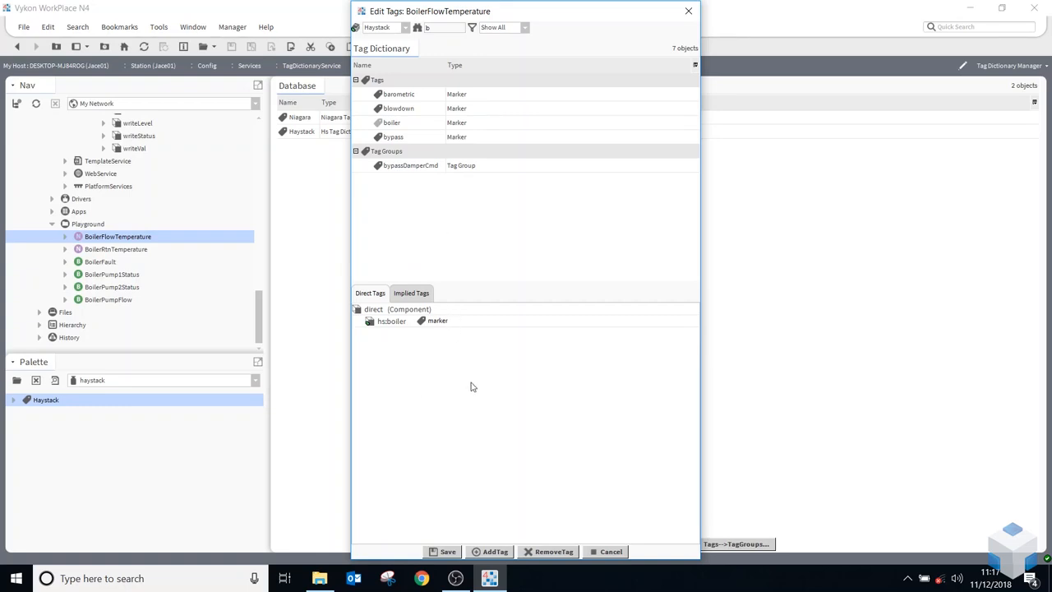
- Add the Haystack tags flow and temp to BoilerFlowTemperature as direct tags and save the tag changes
drag(442, 32, 400, 37)
text(f)
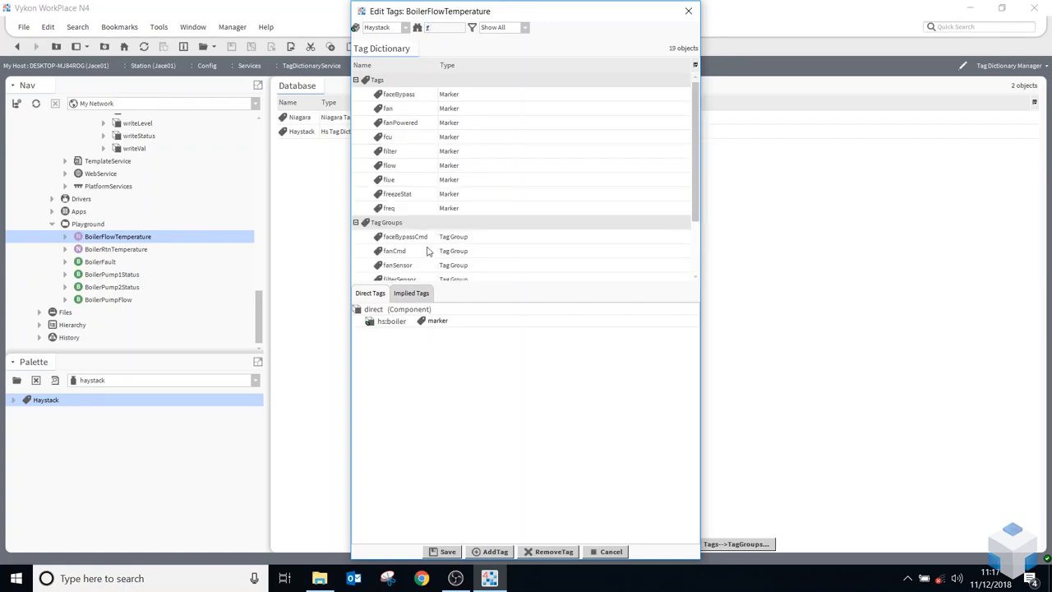
double_click(390, 167)
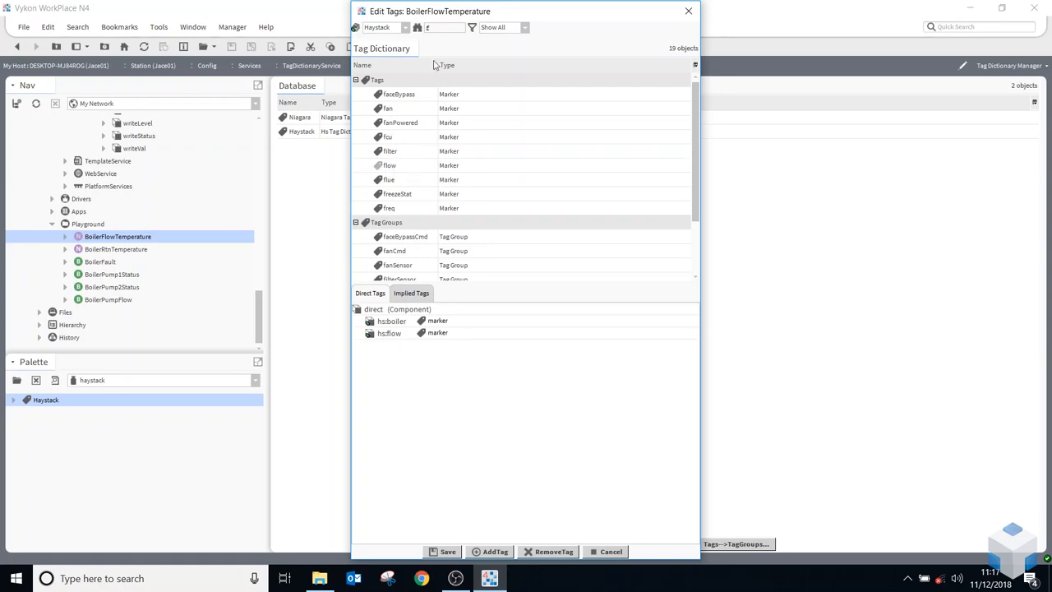
text(t)
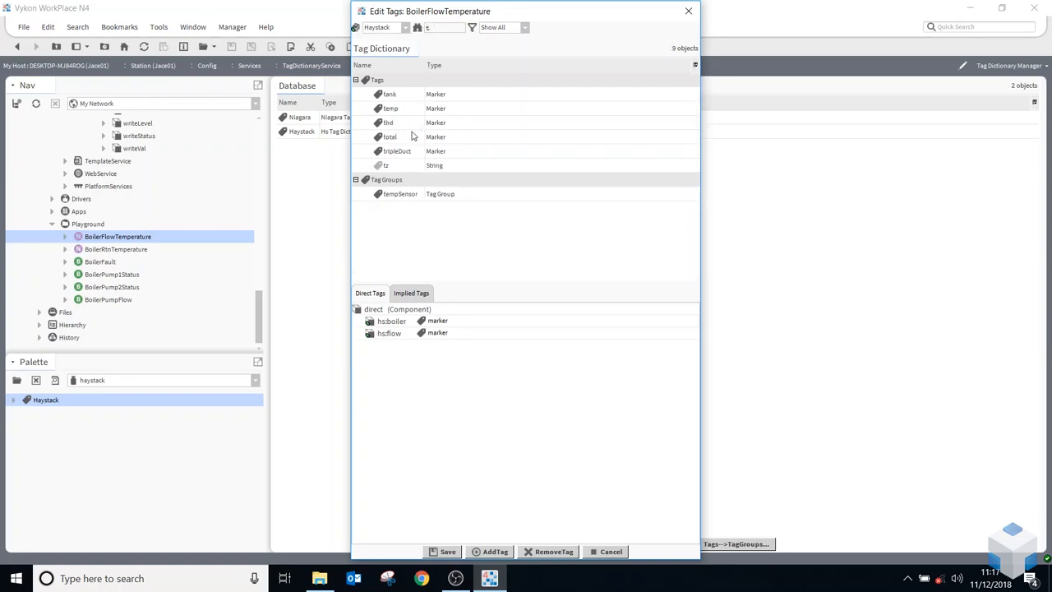
double_click(391, 109)
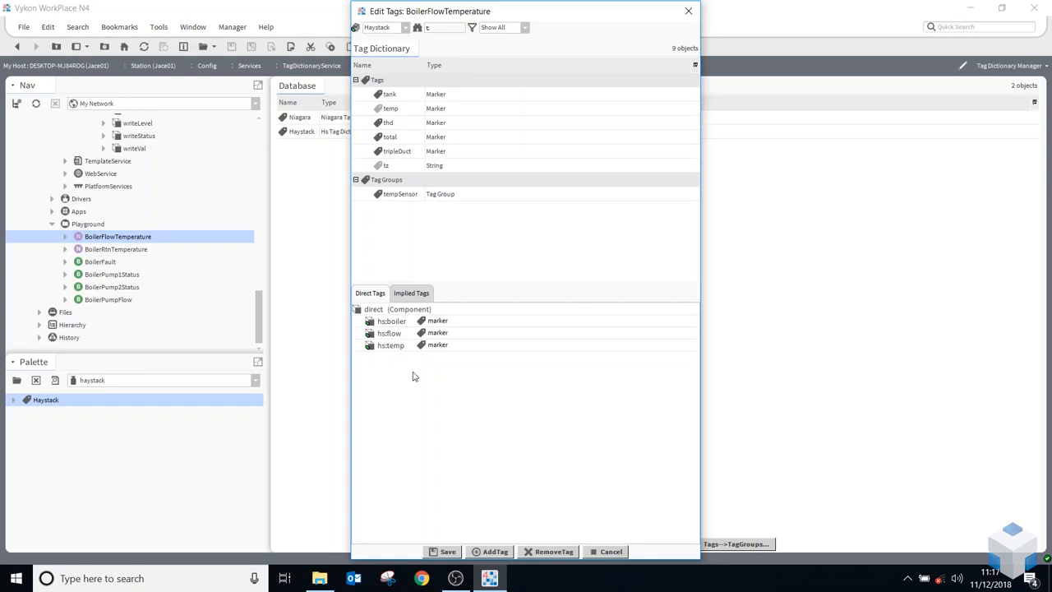
click(449, 552)
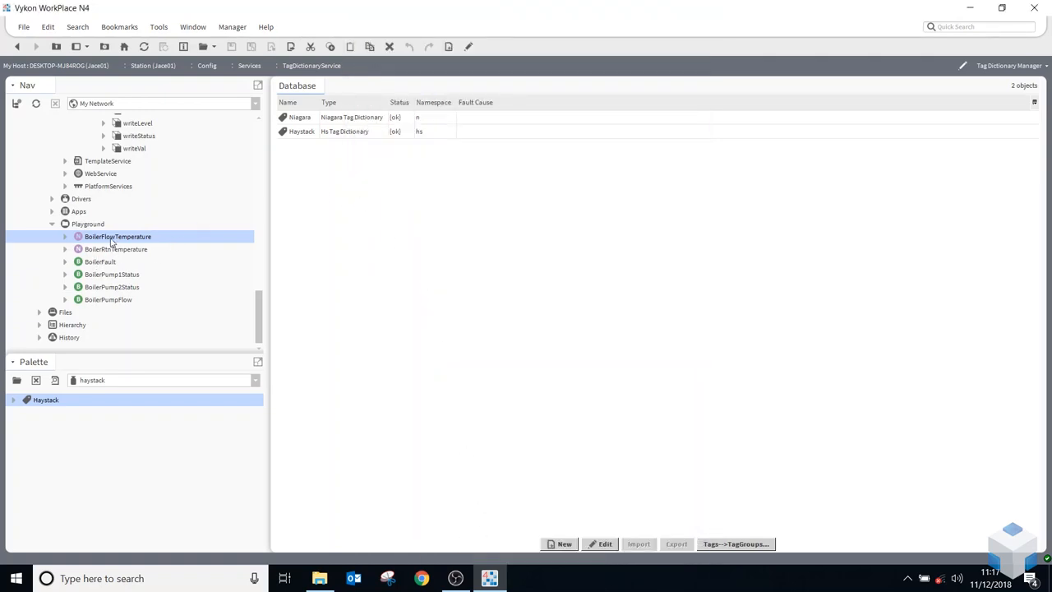
scroll(109, 246, up, 3)
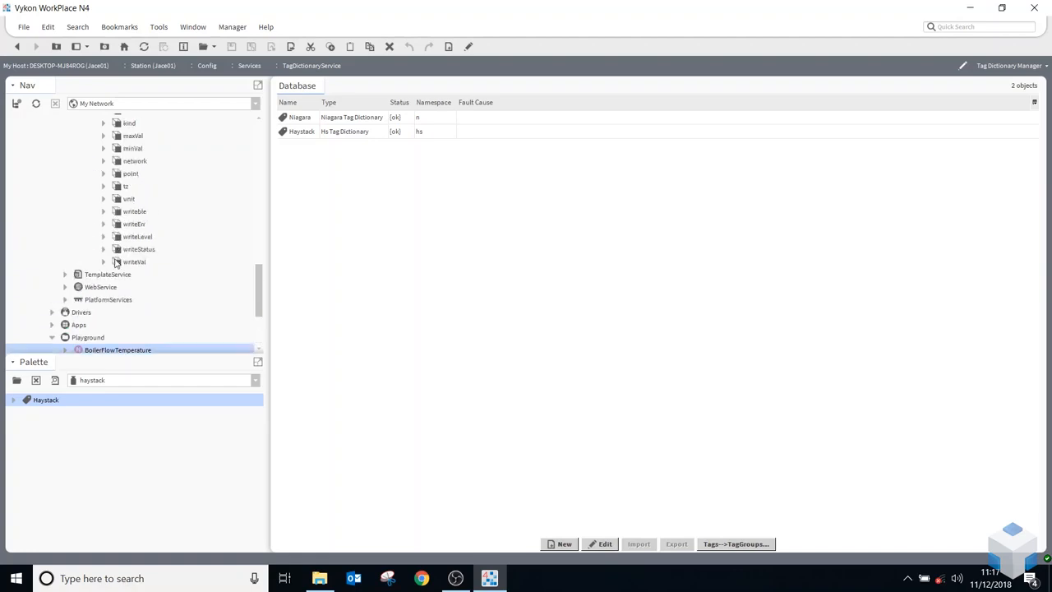
scroll(108, 264, down, 2)
click(949, 27)
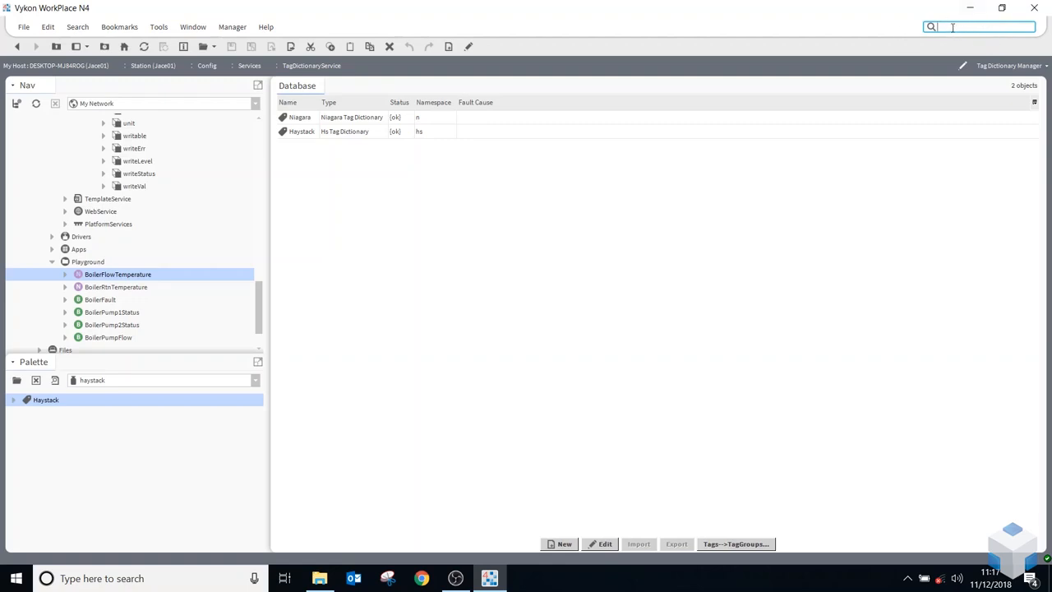
scroll(134, 197, up, 10)
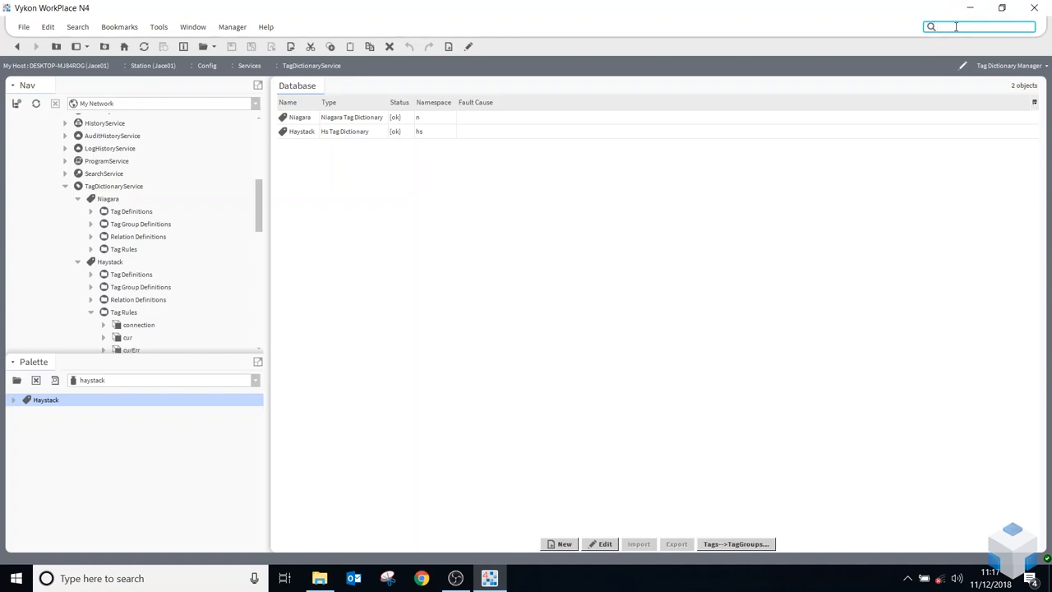
click(86, 47)
click(94, 359)
click(88, 48)
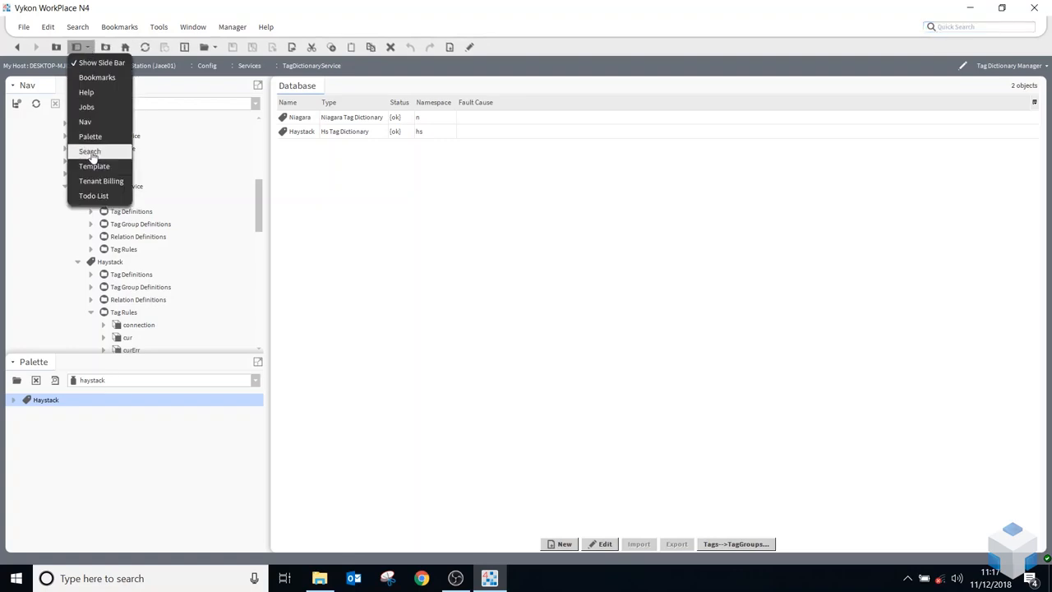
click(90, 152)
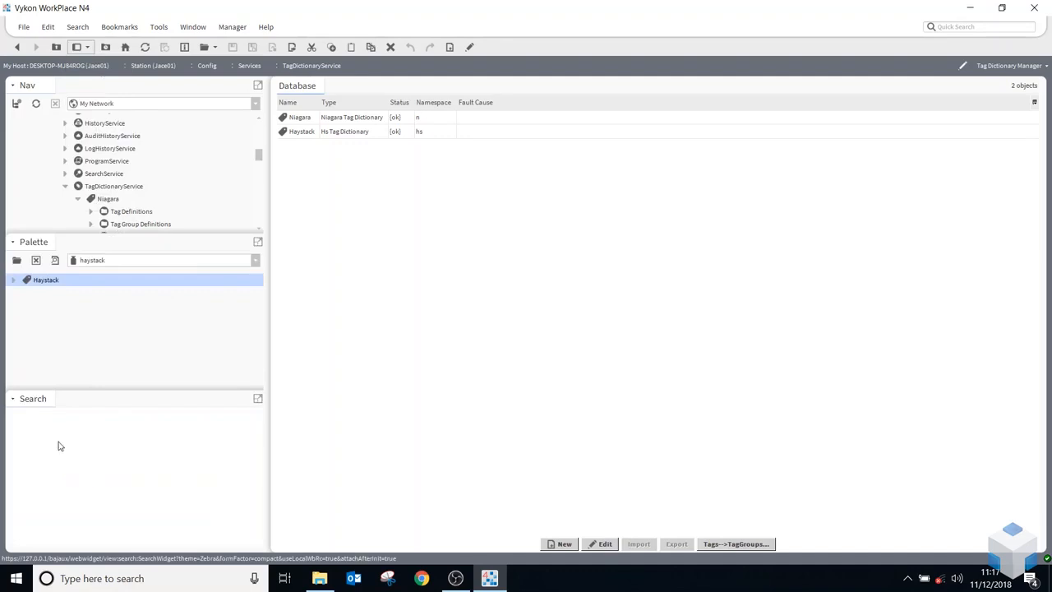
click(13, 400)
click(24, 416)
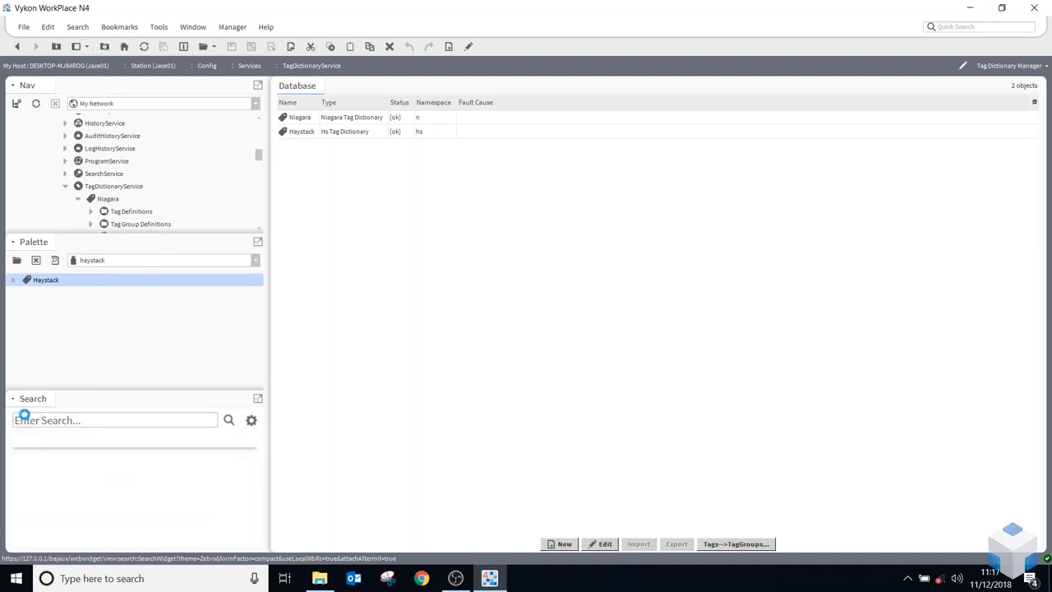
- Search the station for points tagged hs:boiler, and narrow the query to "hs:boiler and hs:flow"
click(962, 27)
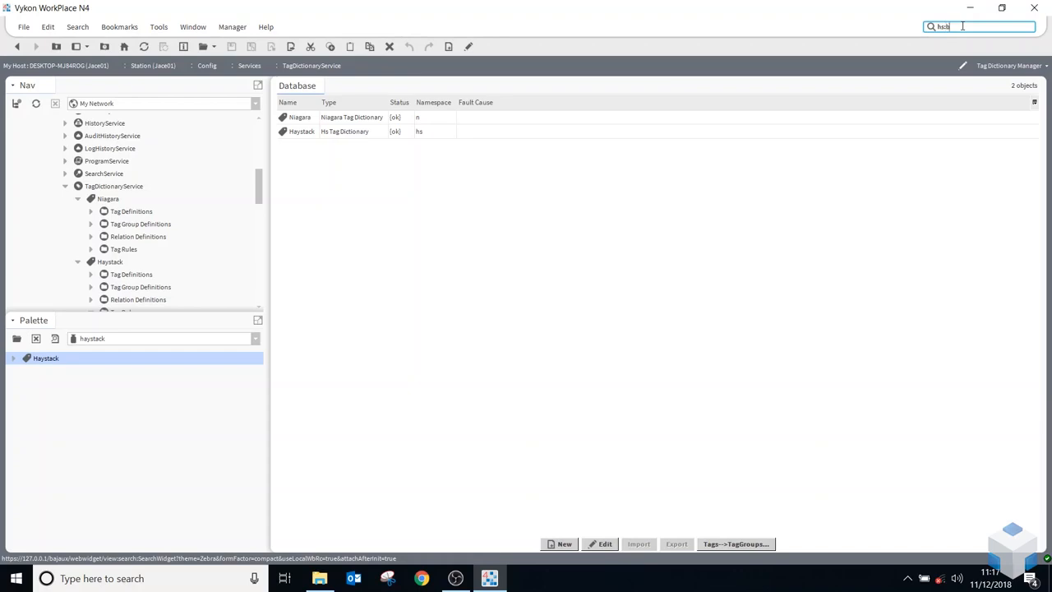
text(hs:boiler)
key(Return)
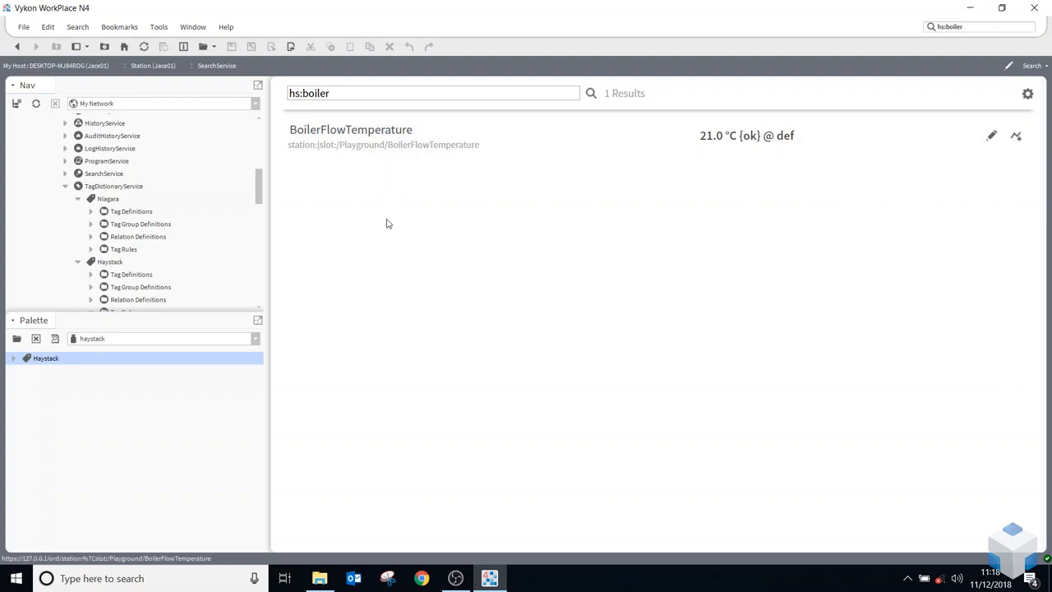
click(984, 28)
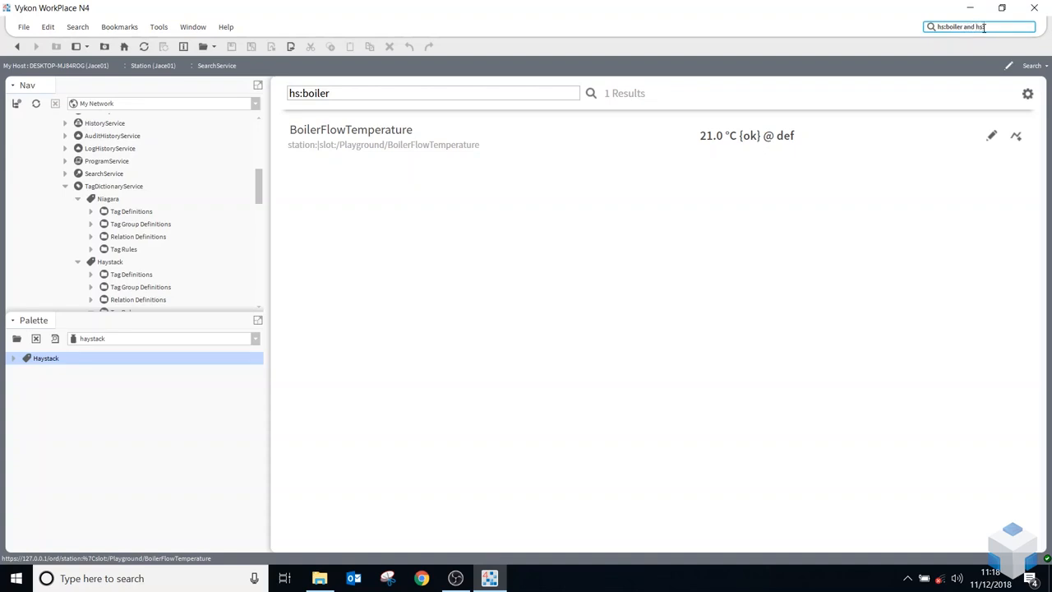
key(Return)
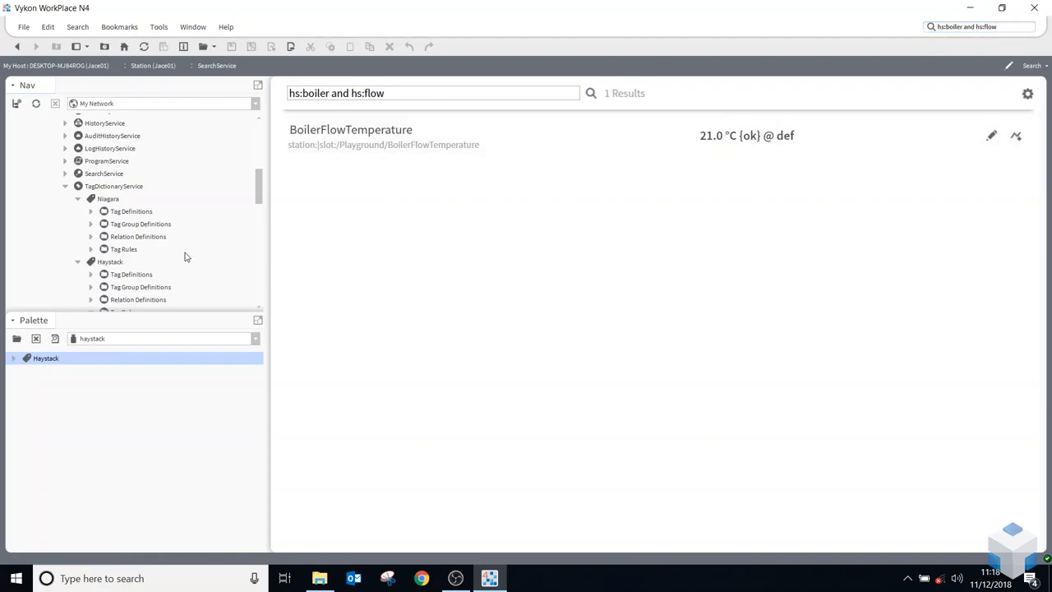
- Open the tag editor for BoilerRtnTemperature in Playground and add the Haystack tag temp as a direct tag
scroll(162, 249, down, 10)
scroll(162, 249, down, 4)
click(112, 207)
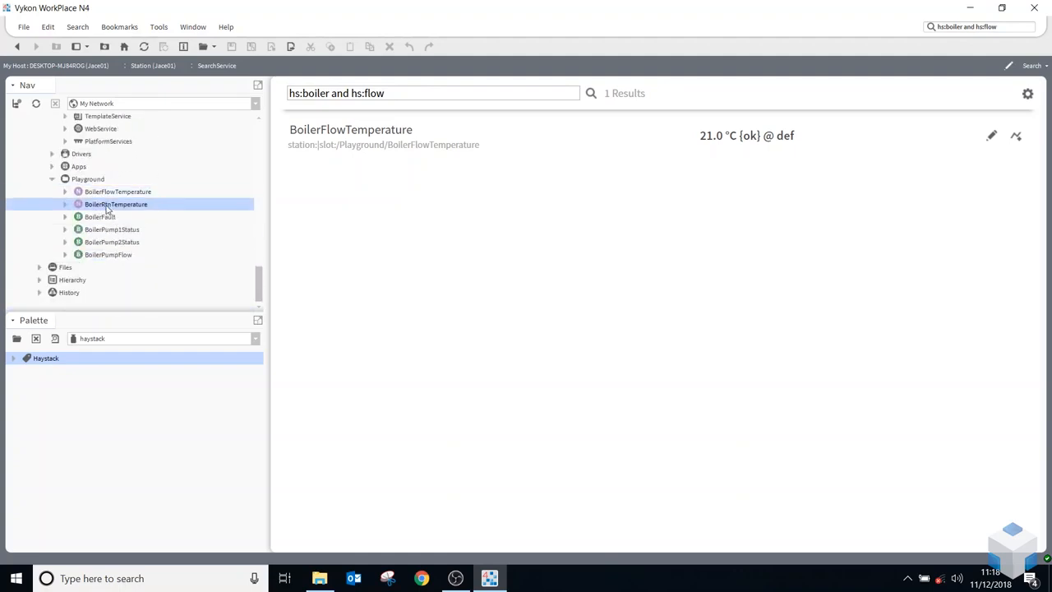
right_click(106, 208)
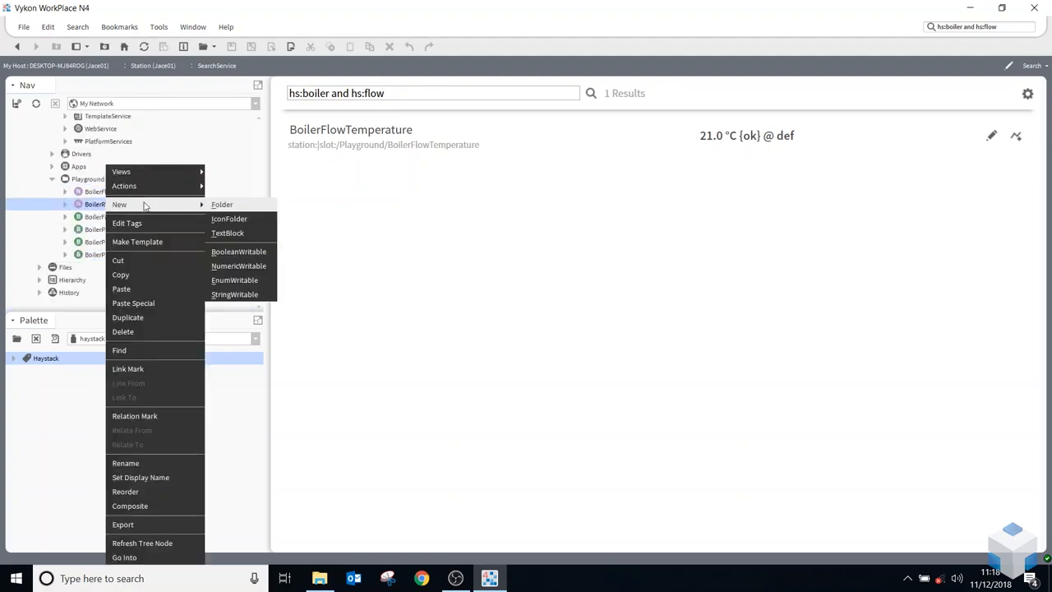
click(127, 222)
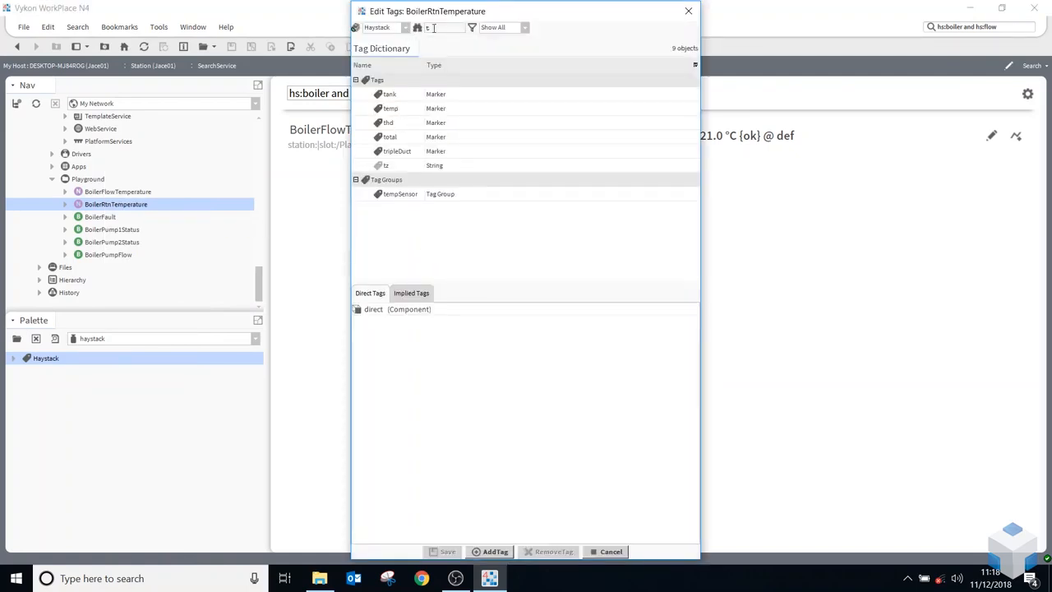
double_click(395, 111)
- Add the Haystack tags boiler and return to BoilerRtnTemperature as direct tags and save the tag changes
click(439, 33)
key(BackSpace)
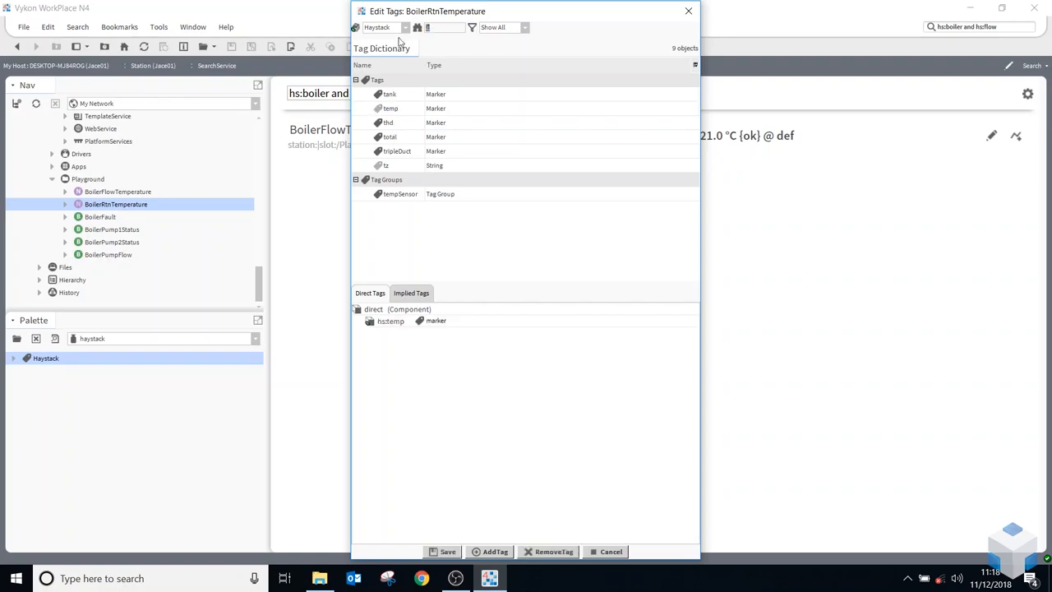
text(b)
double_click(406, 122)
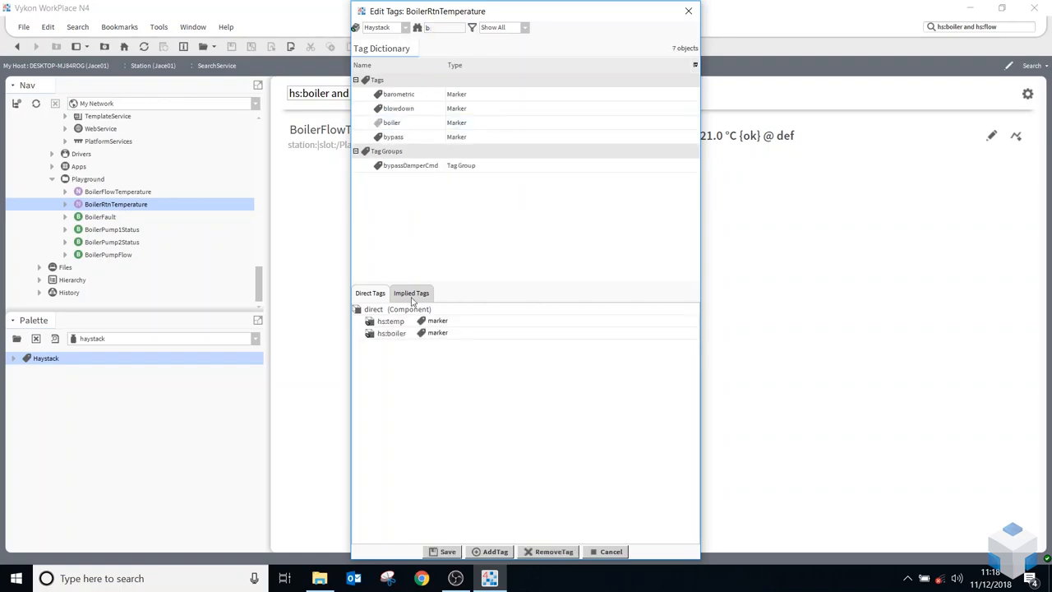
text(r)
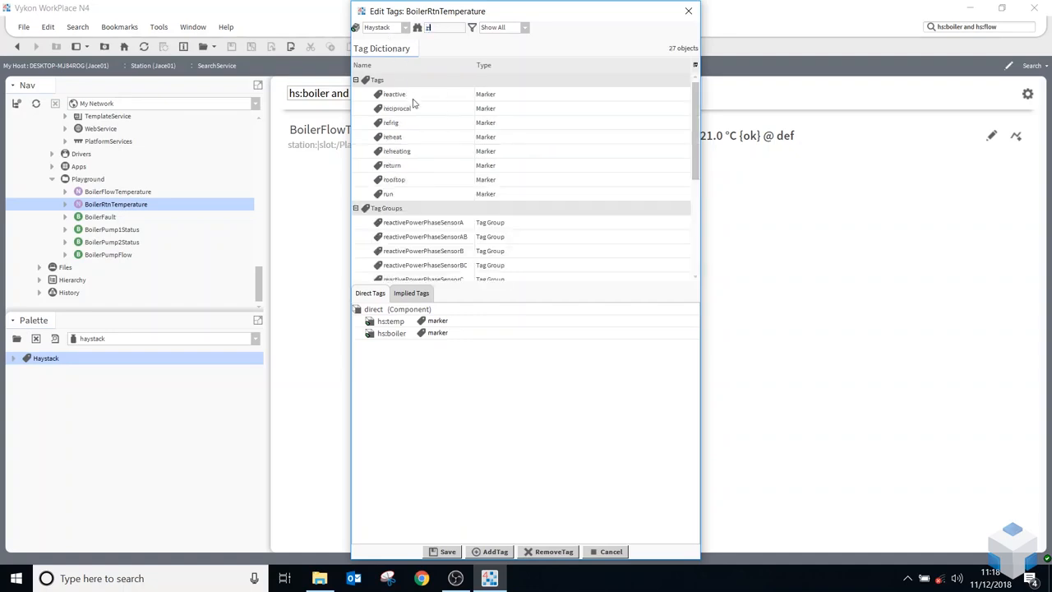
double_click(396, 167)
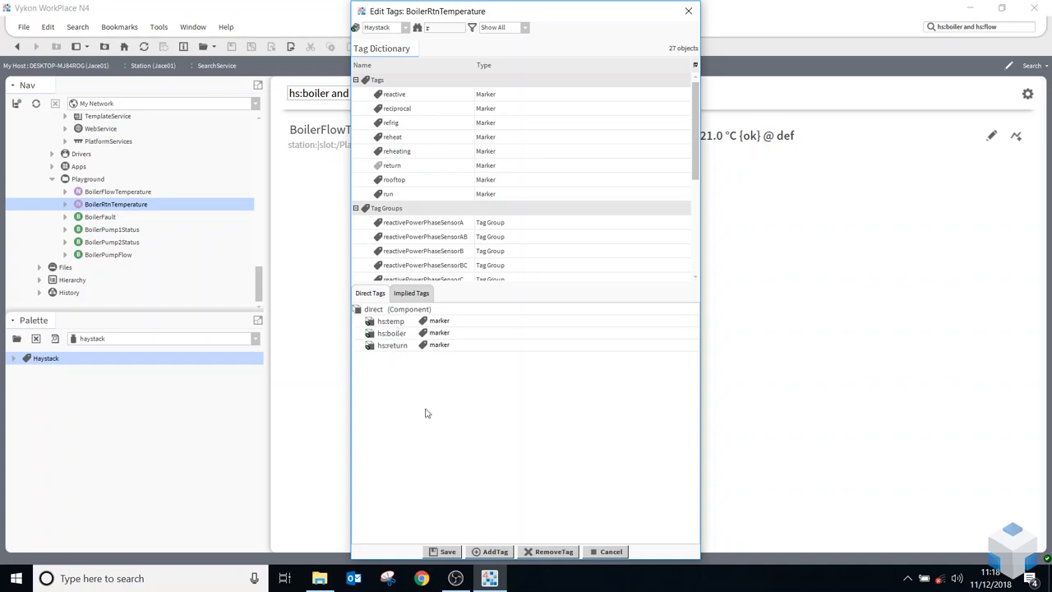
click(445, 551)
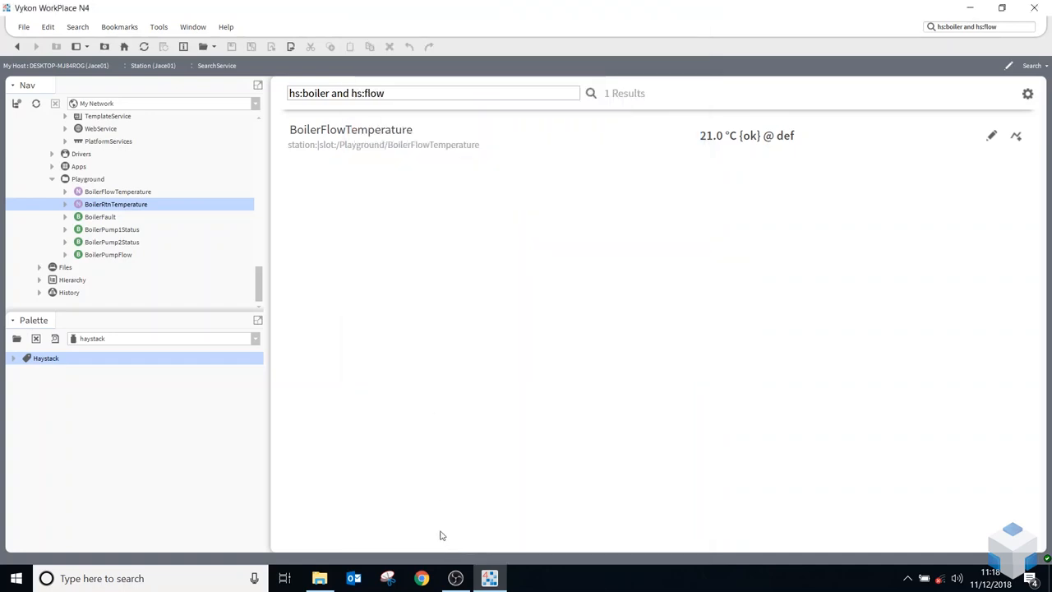
- Remove the flow condition from the search query and search the station for hs:boiler only
click(400, 94)
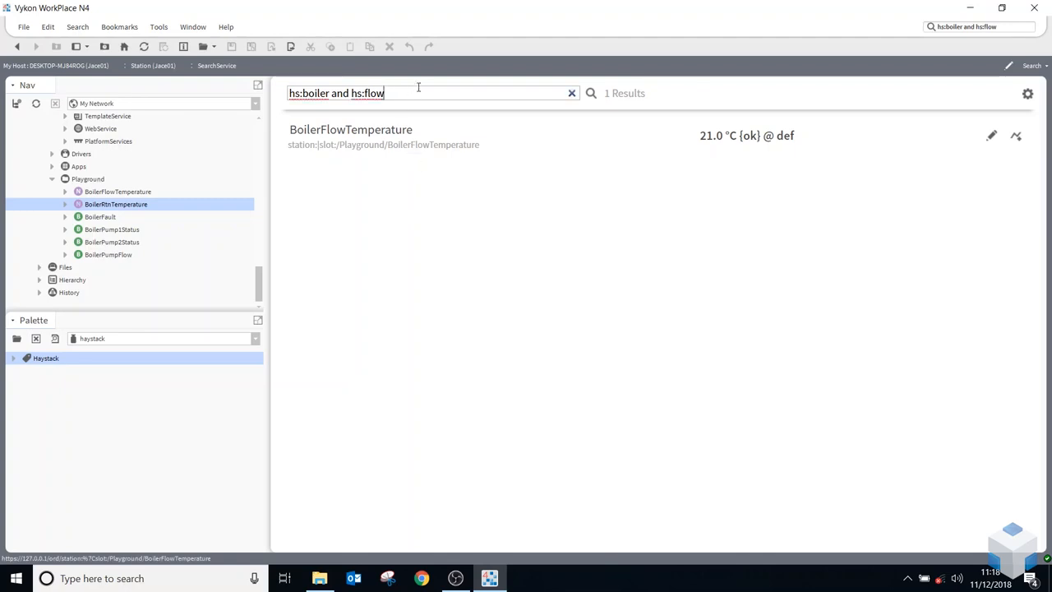
drag(385, 93, 329, 93)
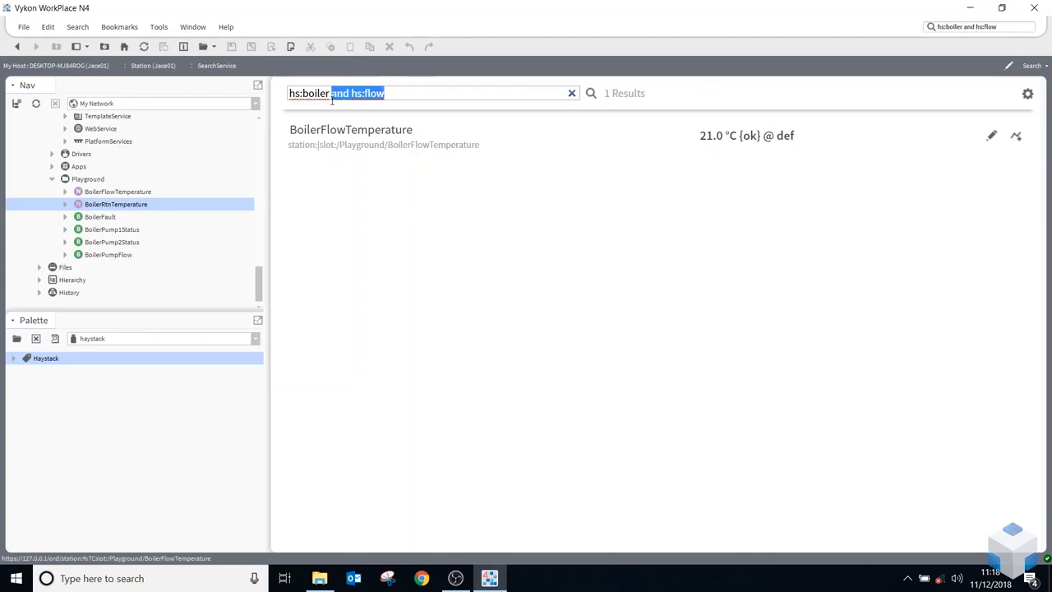
key(BackSpace)
key(Return)
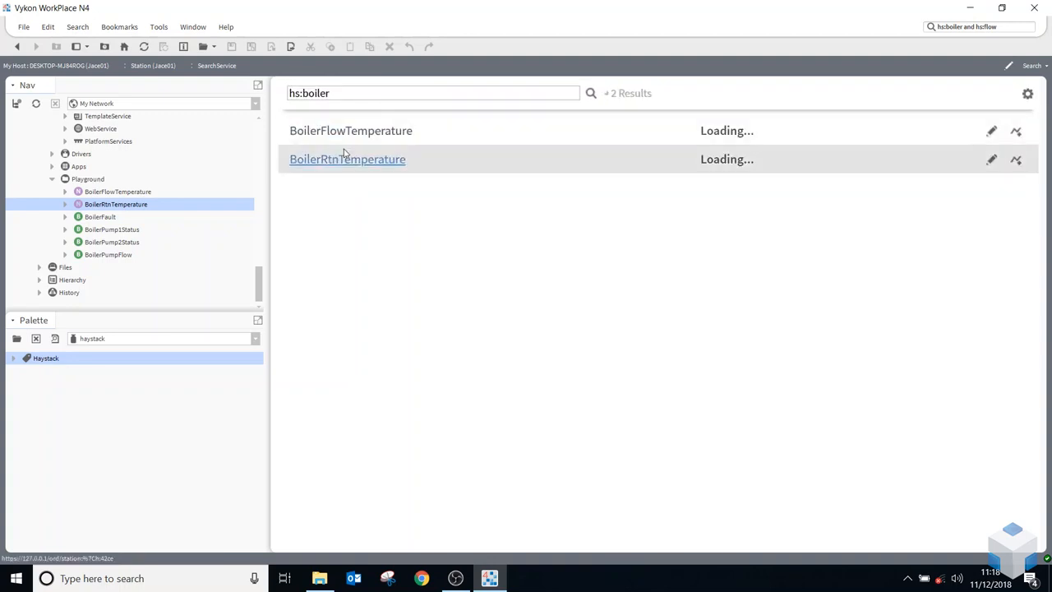
- Extend the search query to "hs:boiler and hs:return" and run it
click(344, 94)
text(and hs:return)
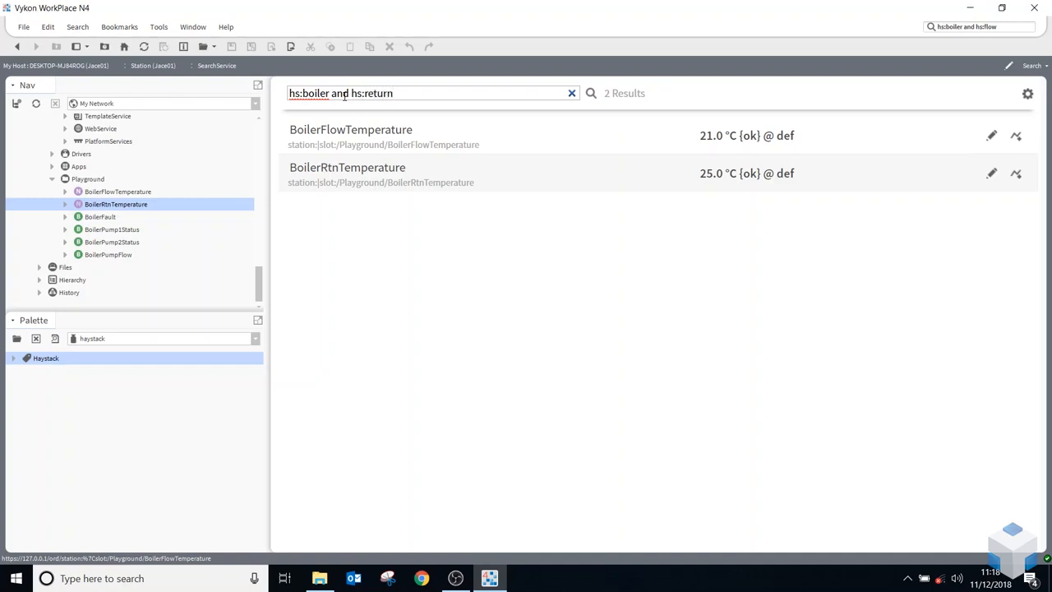
key(Return)
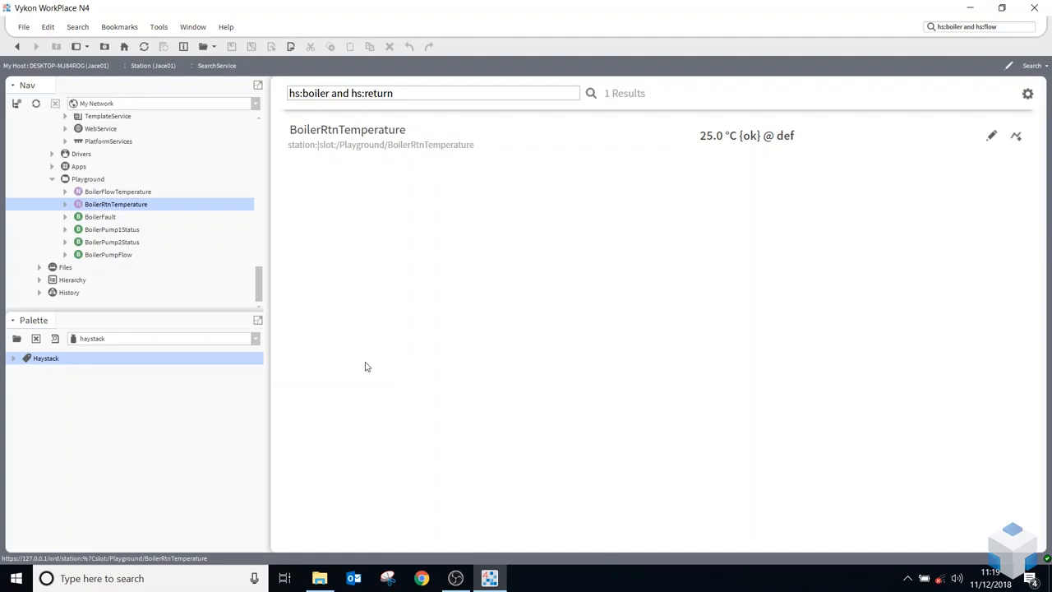
drag(417, 93, 251, 103)
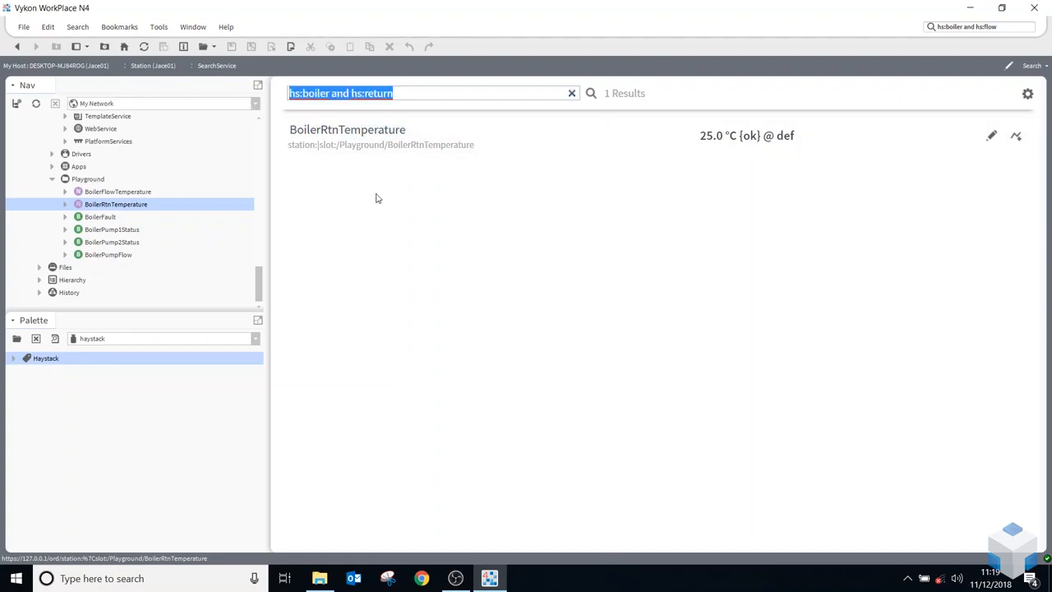
click(376, 278)
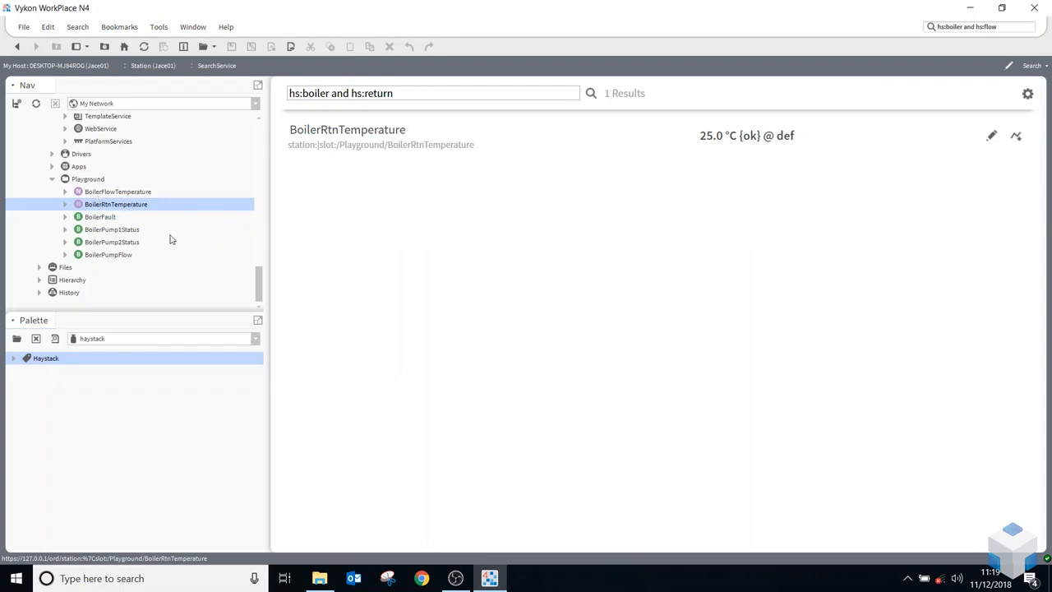
- Create one new enabled tag dictionary in TagDictionaryService, named oss with namespace o
scroll(112, 234, up, 1)
scroll(112, 235, up, 15)
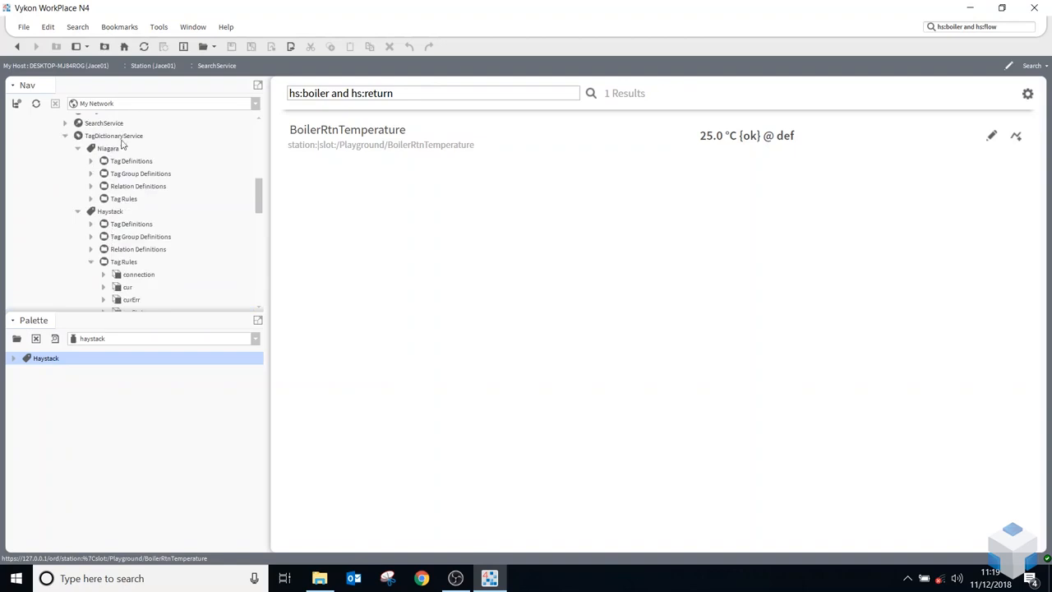
double_click(121, 140)
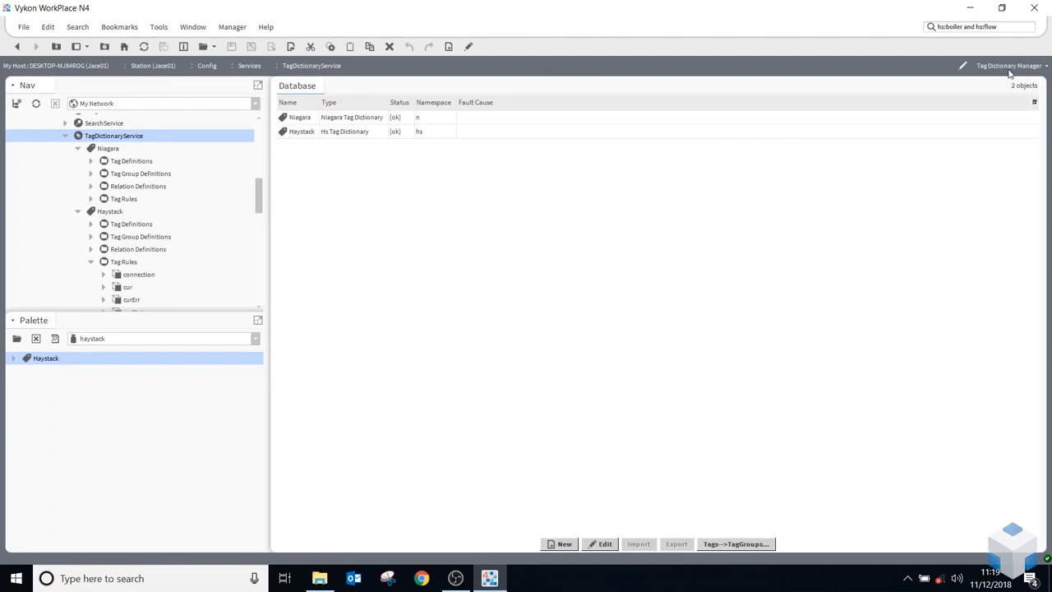
click(562, 543)
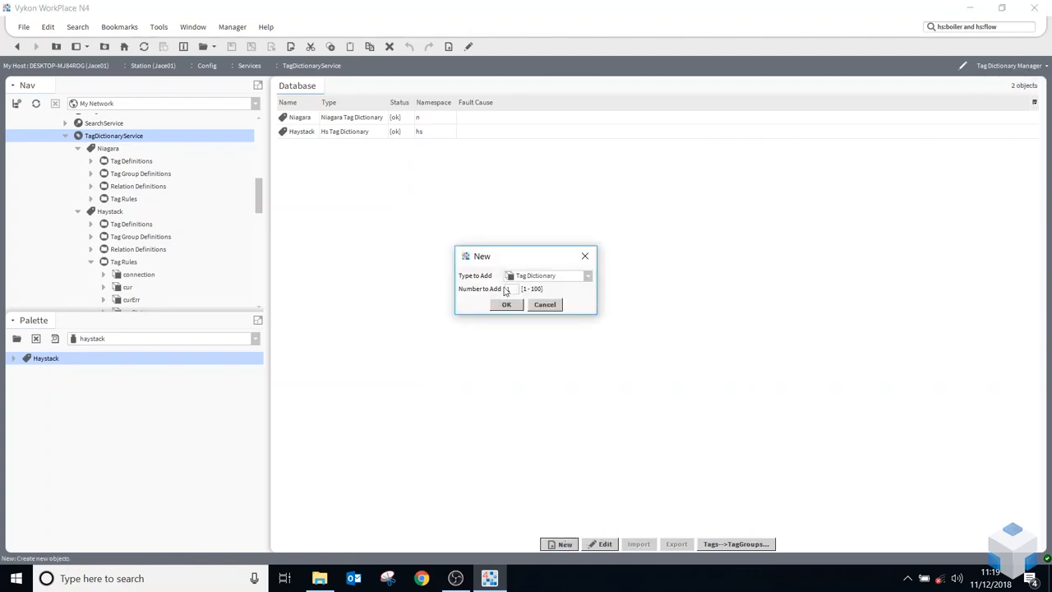
click(507, 305)
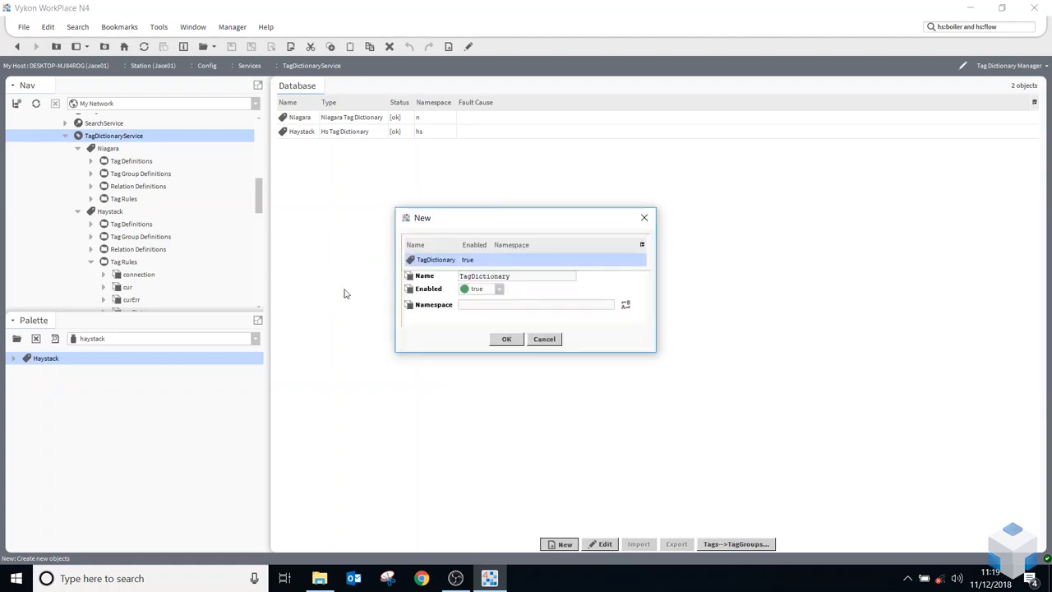
double_click(510, 276)
text(oss)
click(468, 304)
click(507, 339)
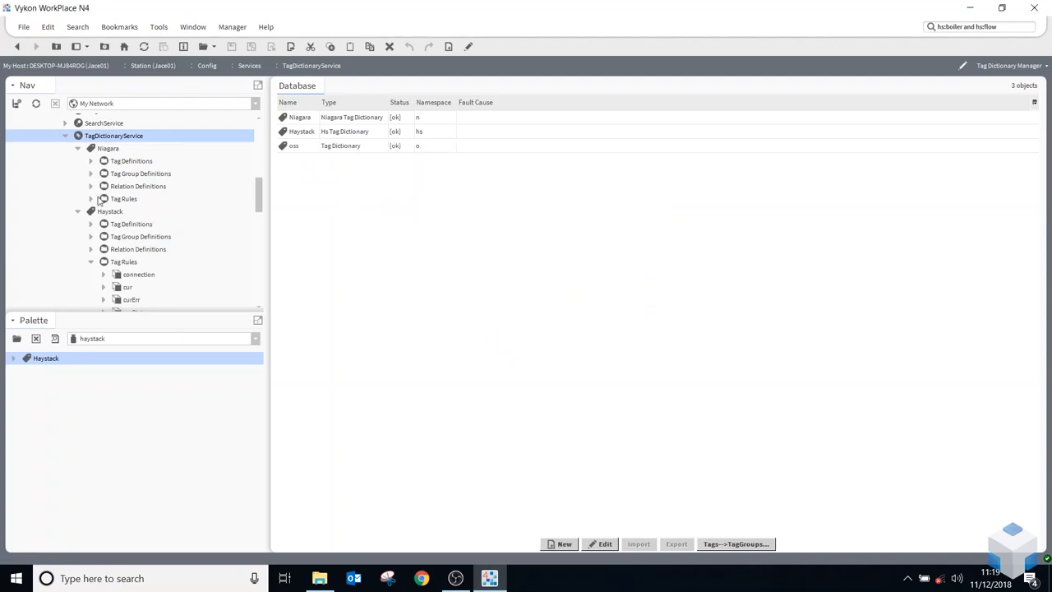
- Collapse the Niagara and Haystack dictionaries in the navigation tree and open the property sheet of the oss dictionary
click(77, 148)
click(77, 162)
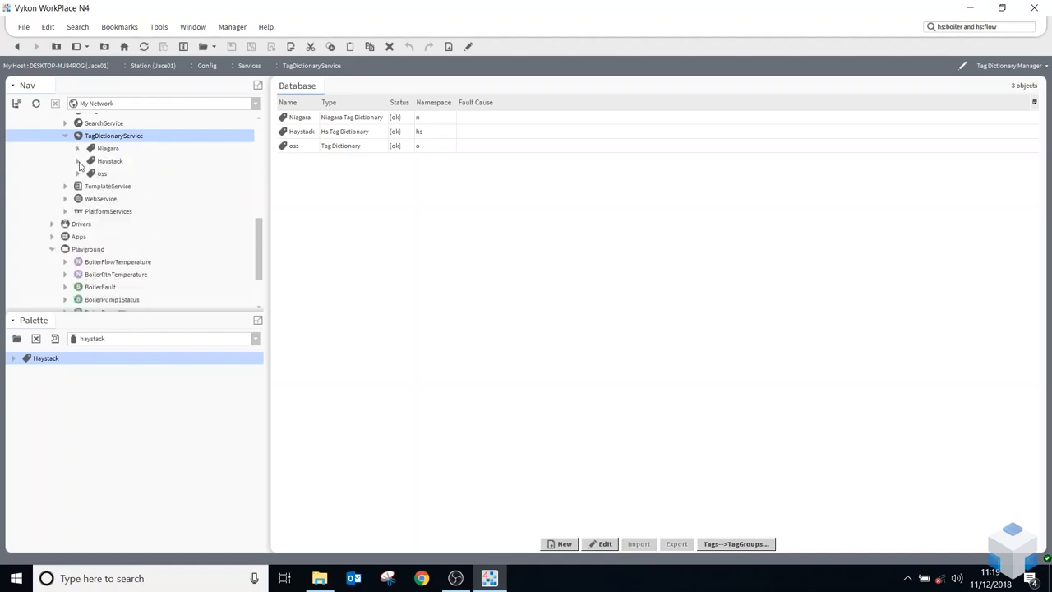
double_click(97, 174)
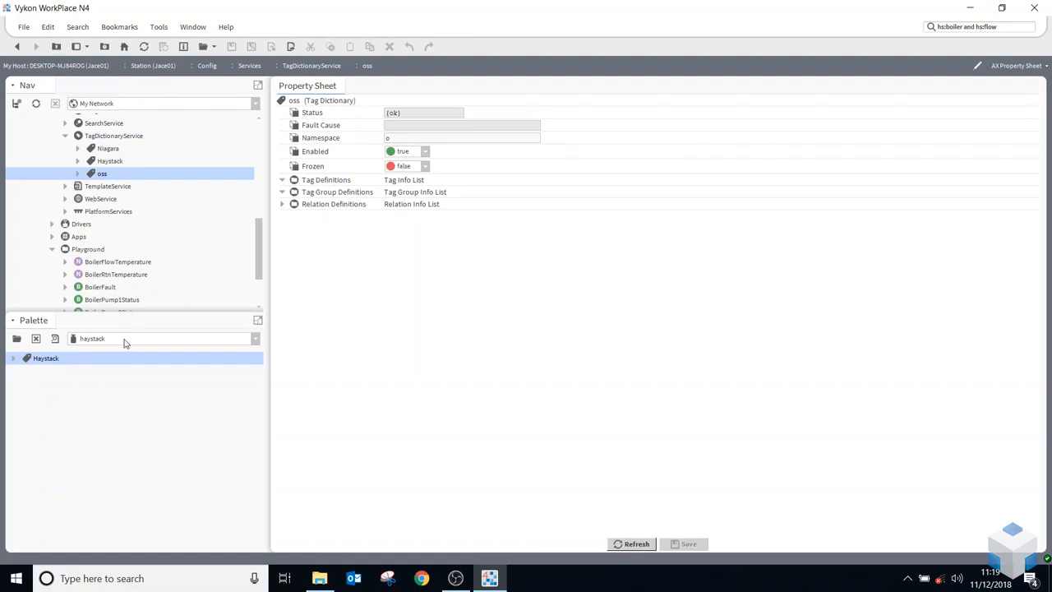
- Open the tagdictionary palette, filtering the palette list by "tag", and select its Tags folder
click(16, 339)
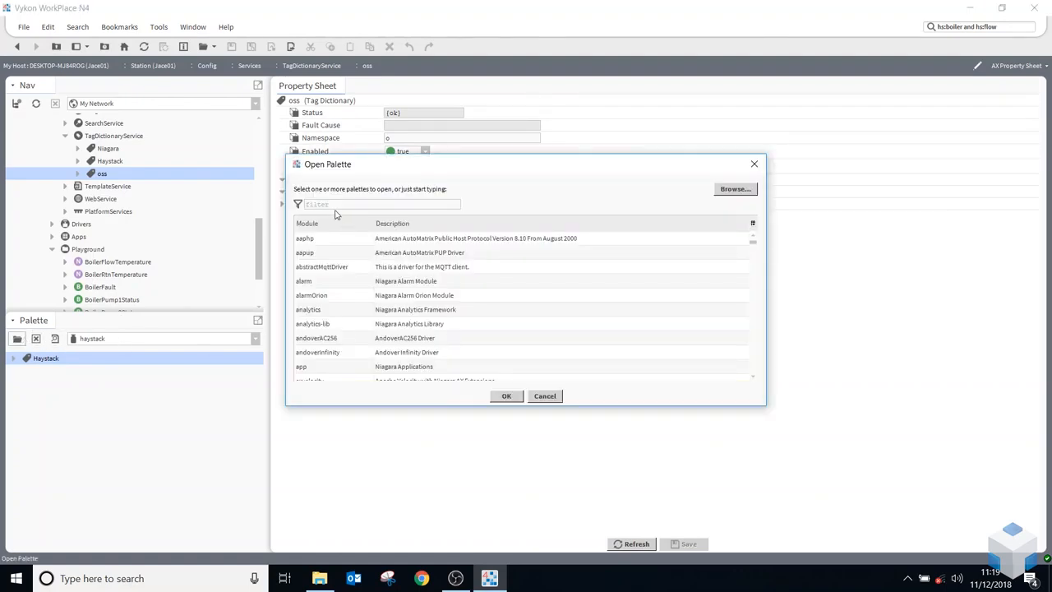
text(tag)
double_click(331, 238)
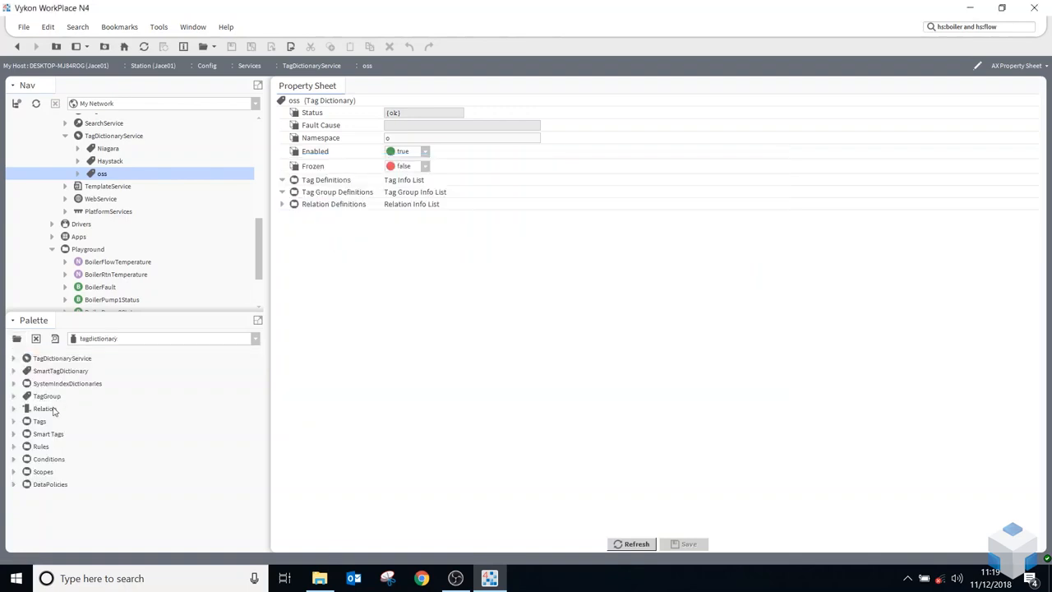
click(39, 423)
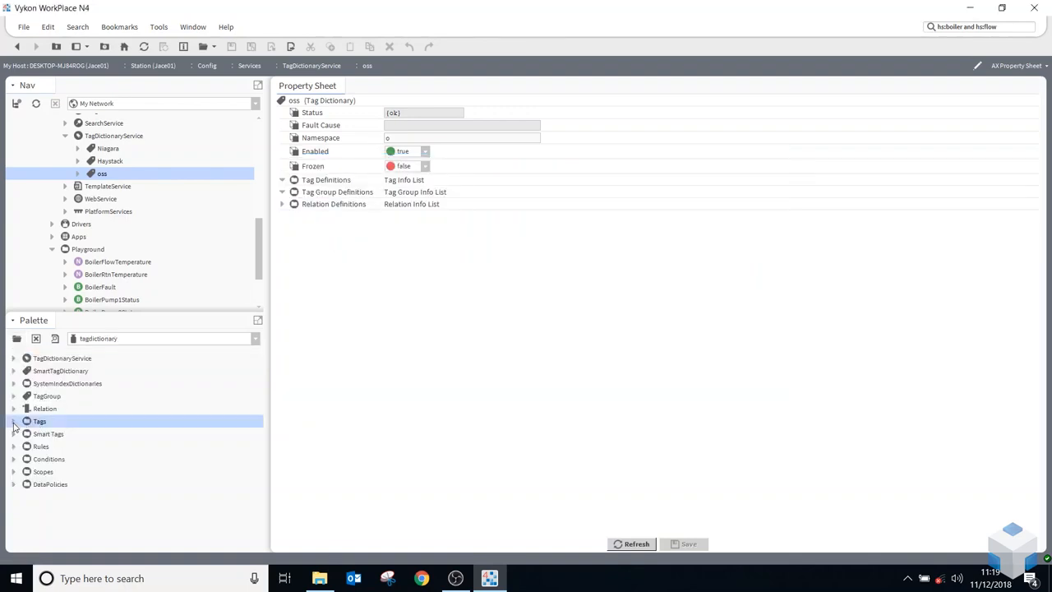
- Add a Marker tag from the palette's Tags folder to the oss dictionary's Tag Definitions, named boiler
click(13, 422)
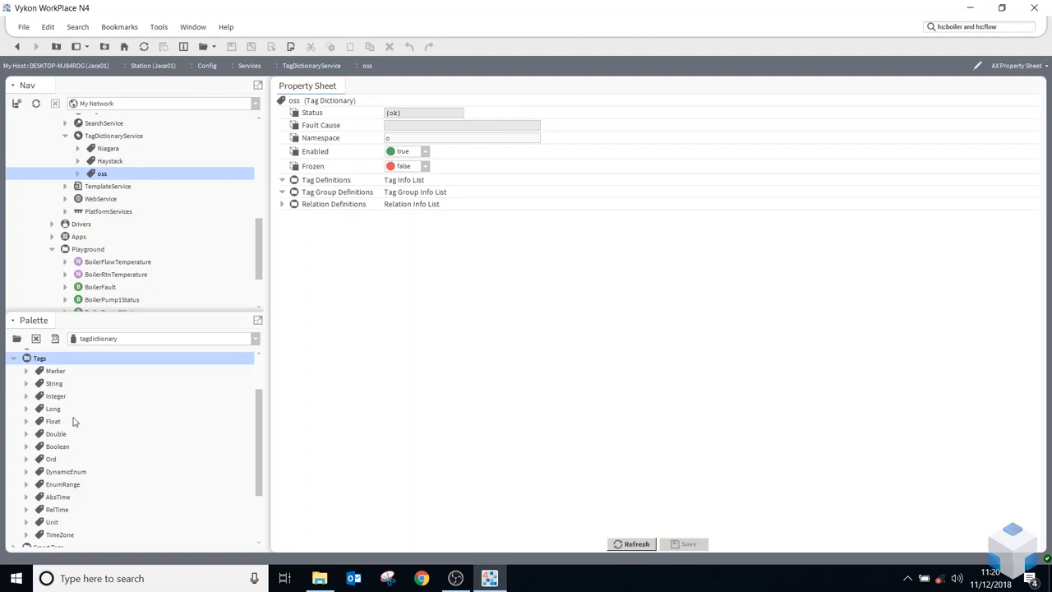
click(54, 372)
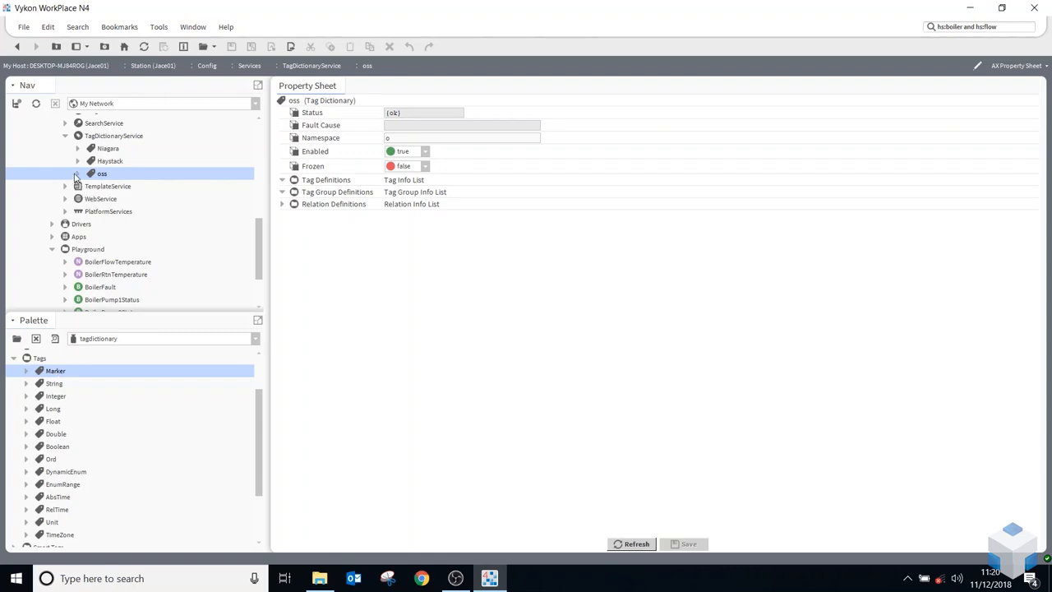
click(78, 174)
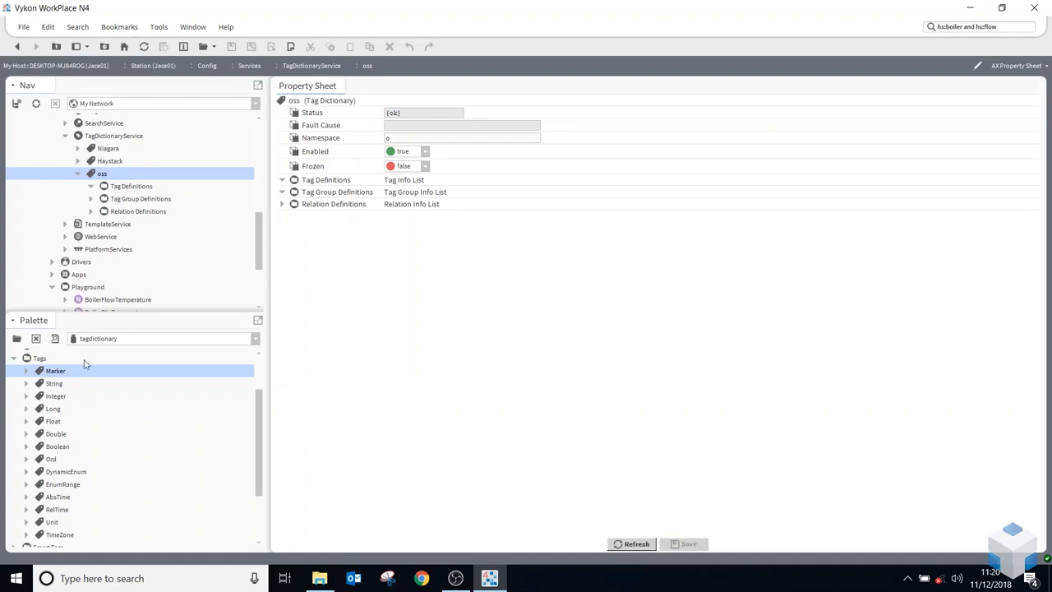
click(90, 186)
mouse_move(62, 377)
mouse_down()
mouse_move(123, 258)
mouse_move(131, 188)
mouse_up()
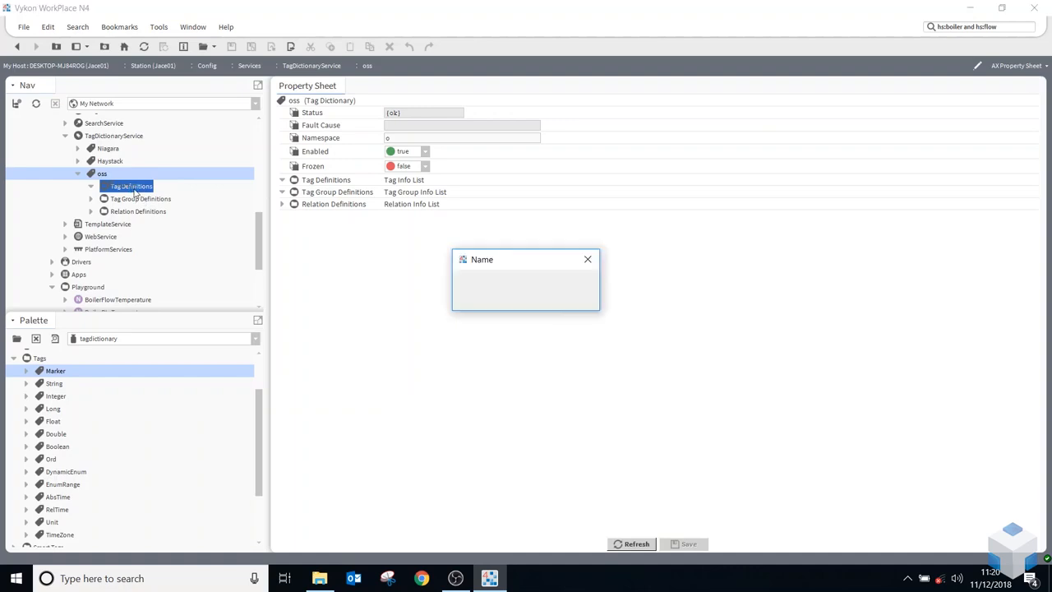
text(boiler)
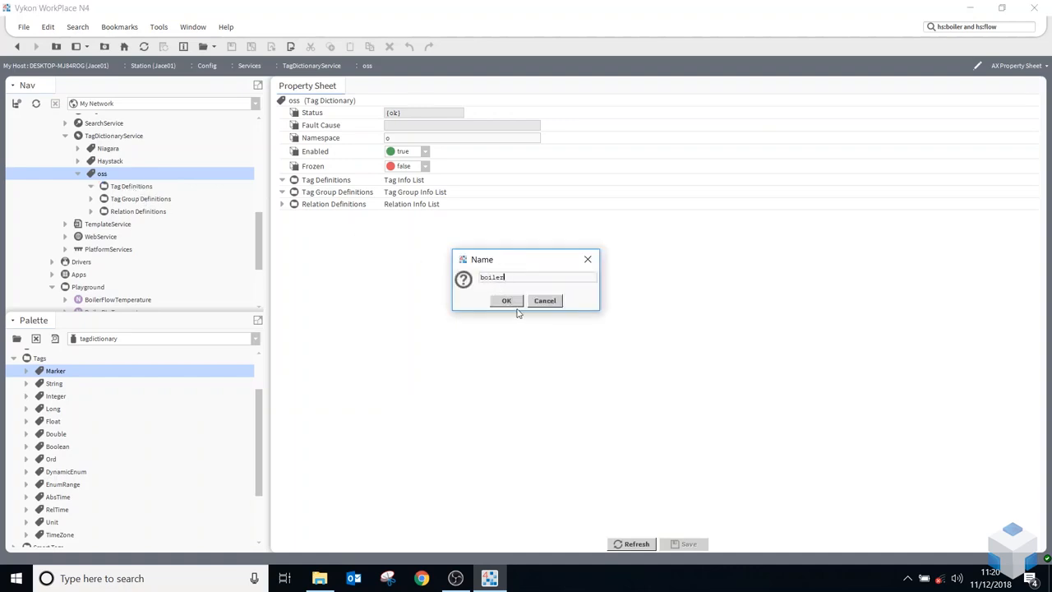
click(507, 301)
- Add another Marker tag named return to the oss Tag Definitions and duplicate it as flow
drag(73, 371, 134, 200)
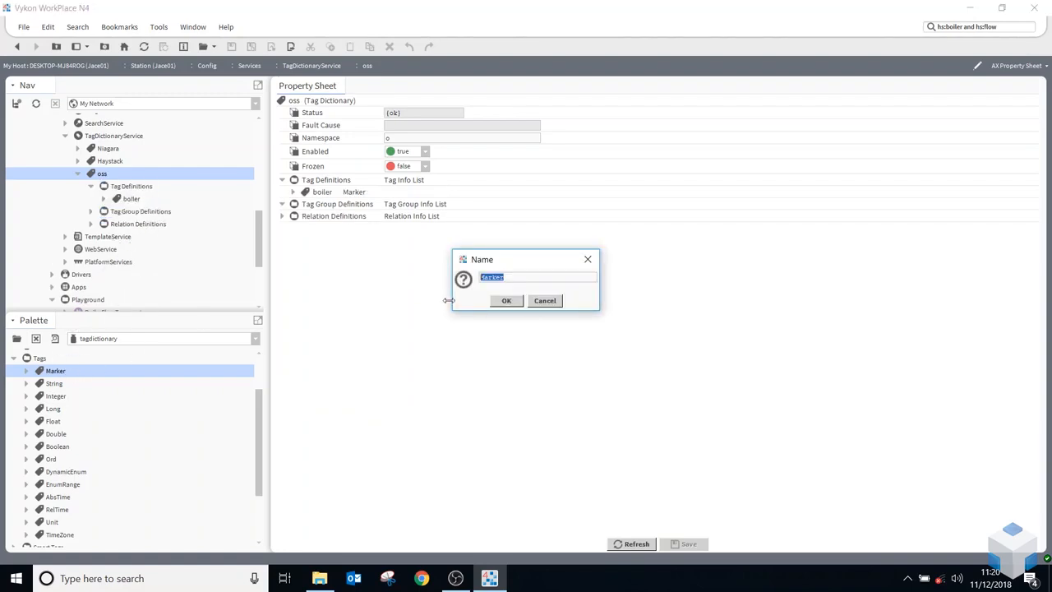
text(f)
click(507, 301)
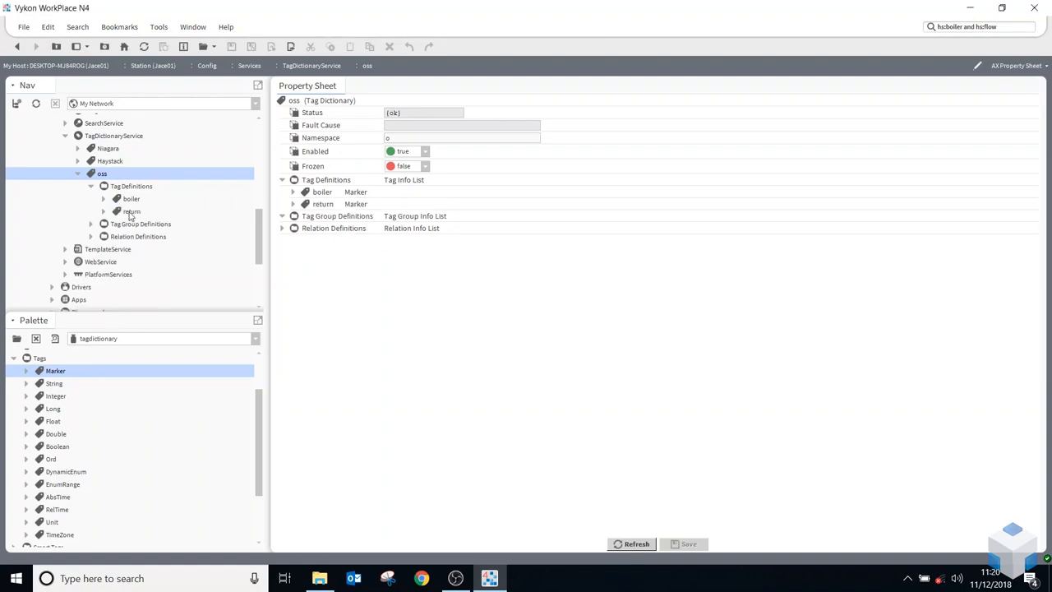
right_click(130, 216)
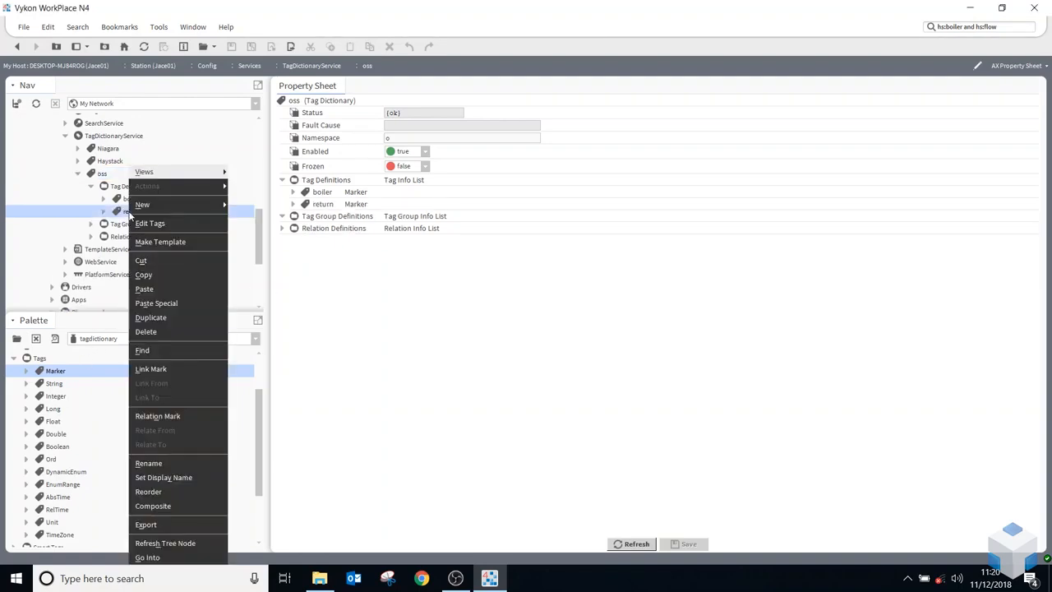
click(160, 324)
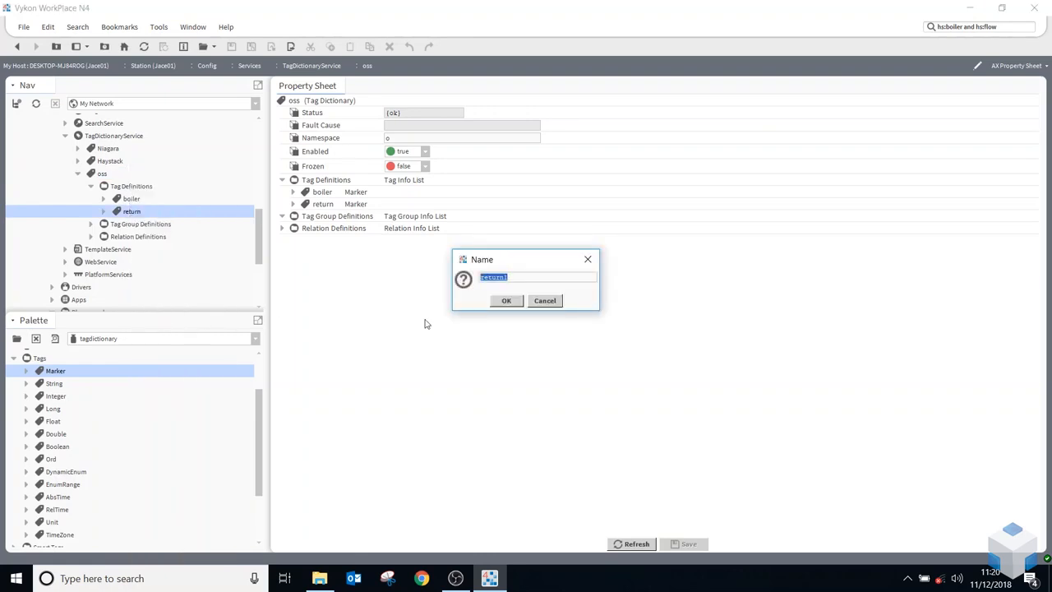
text(s)
click(506, 300)
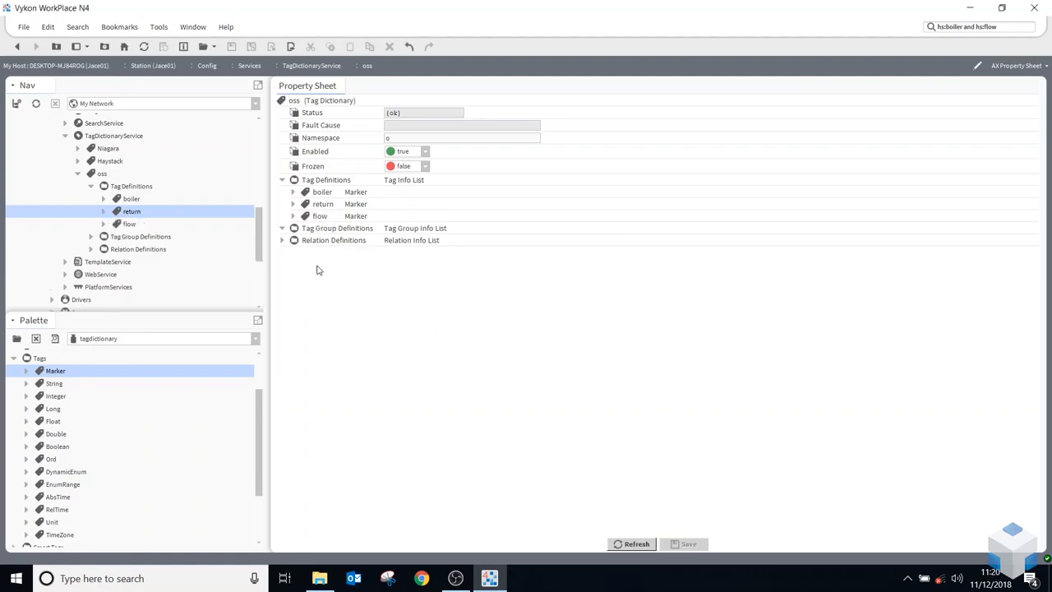
- Duplicate the flow tag as fault and the return tag as temp in the oss Tag Definitions
right_click(133, 227)
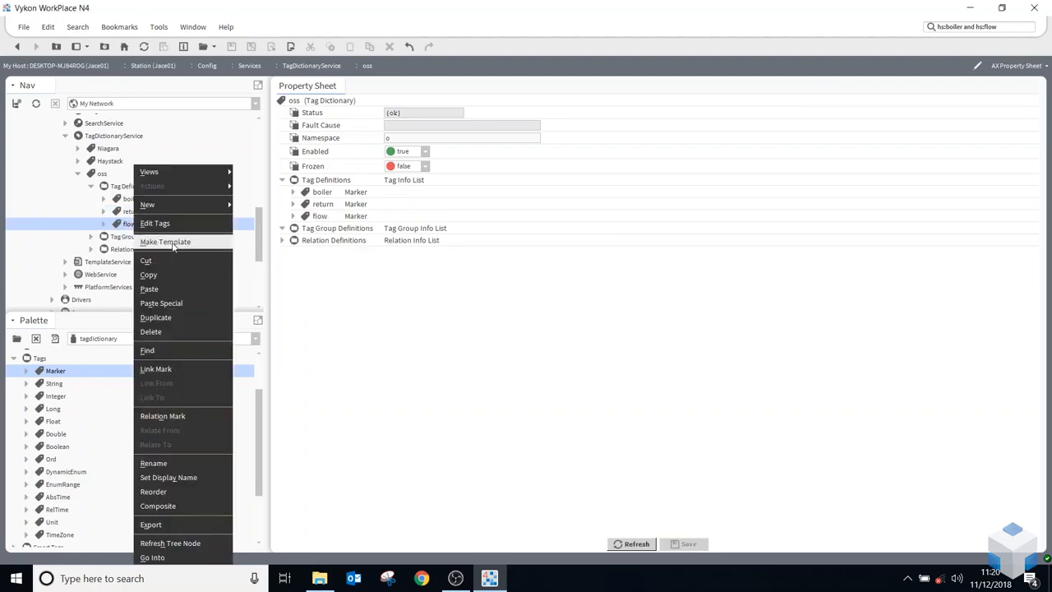
click(175, 321)
text(fealt)
click(506, 300)
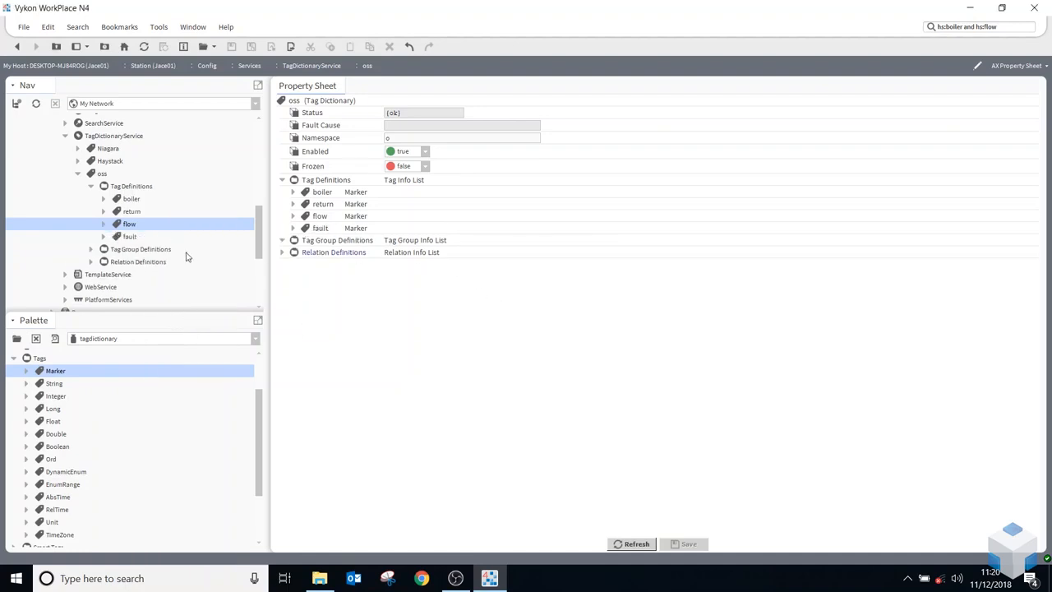
right_click(129, 214)
click(148, 318)
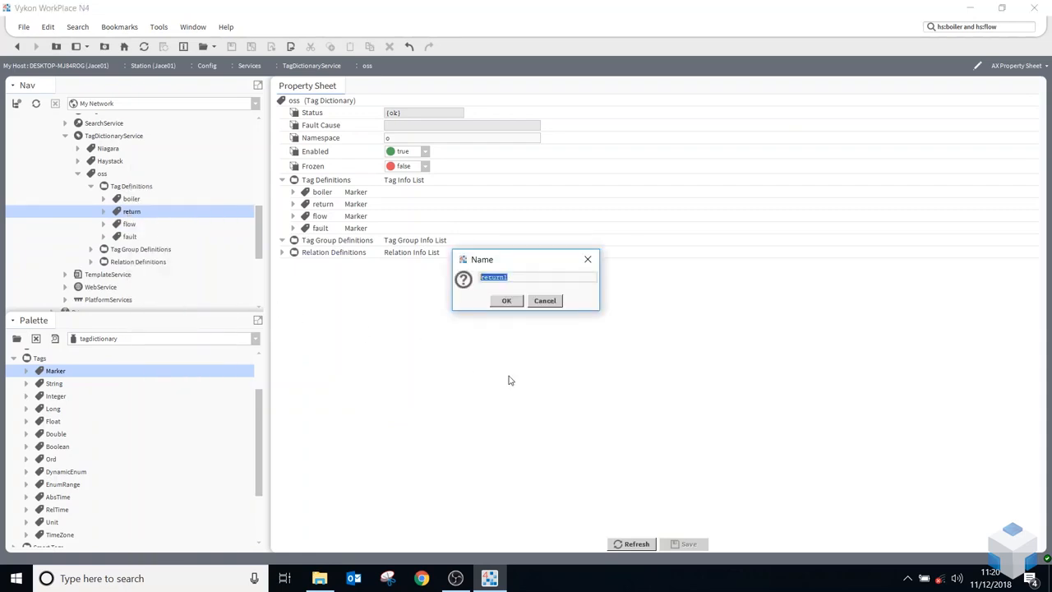
text(t)
click(508, 301)
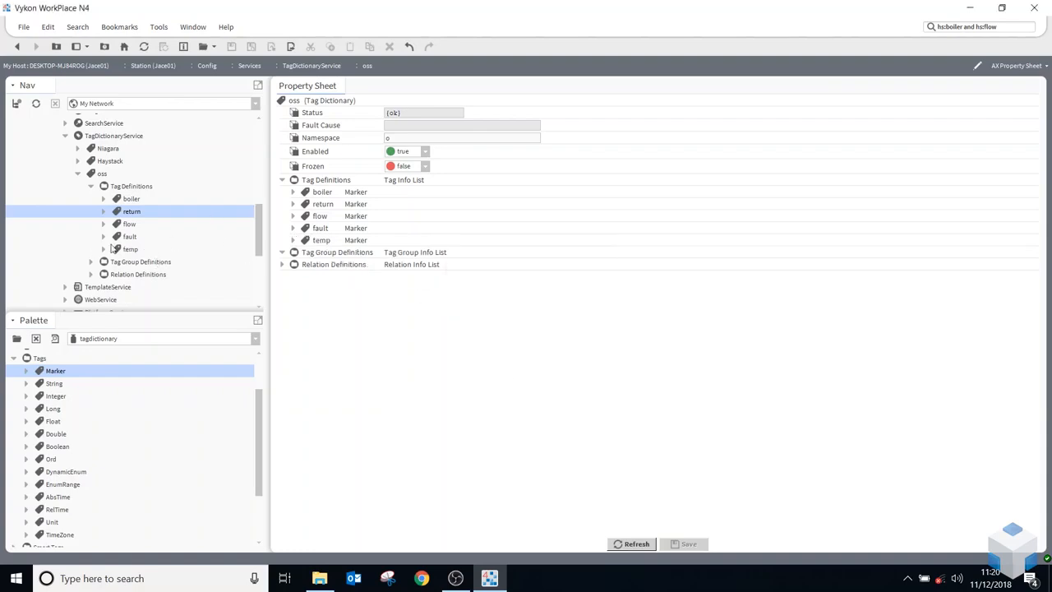
- Add a TagGroup from the tagdictionary palette to the oss dictionary's Tag Group Definitions, named boilerReturnTemp
click(125, 201)
click(126, 211)
scroll(130, 259, down, 1)
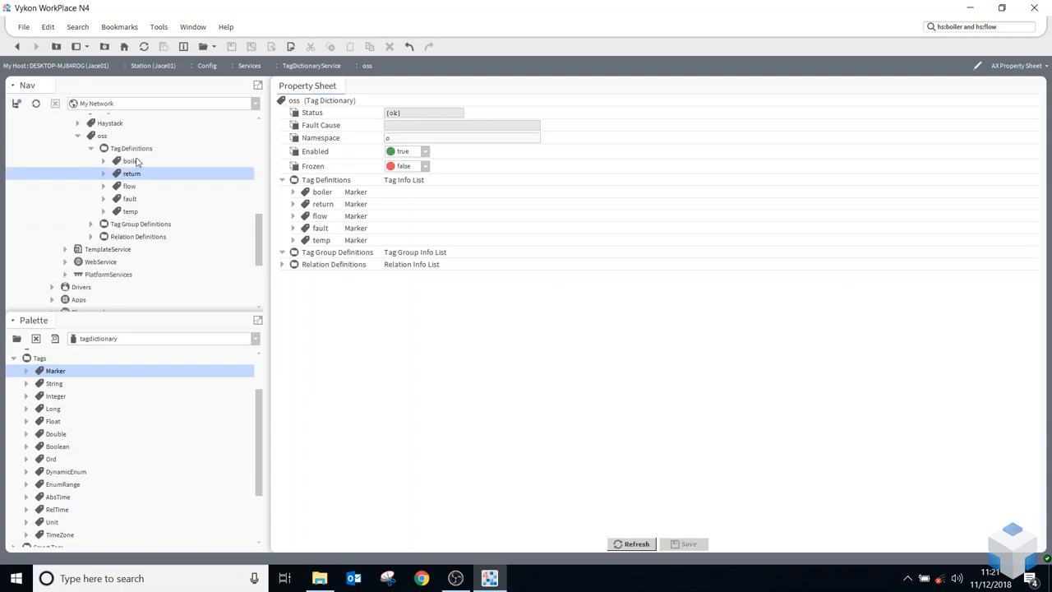
click(14, 360)
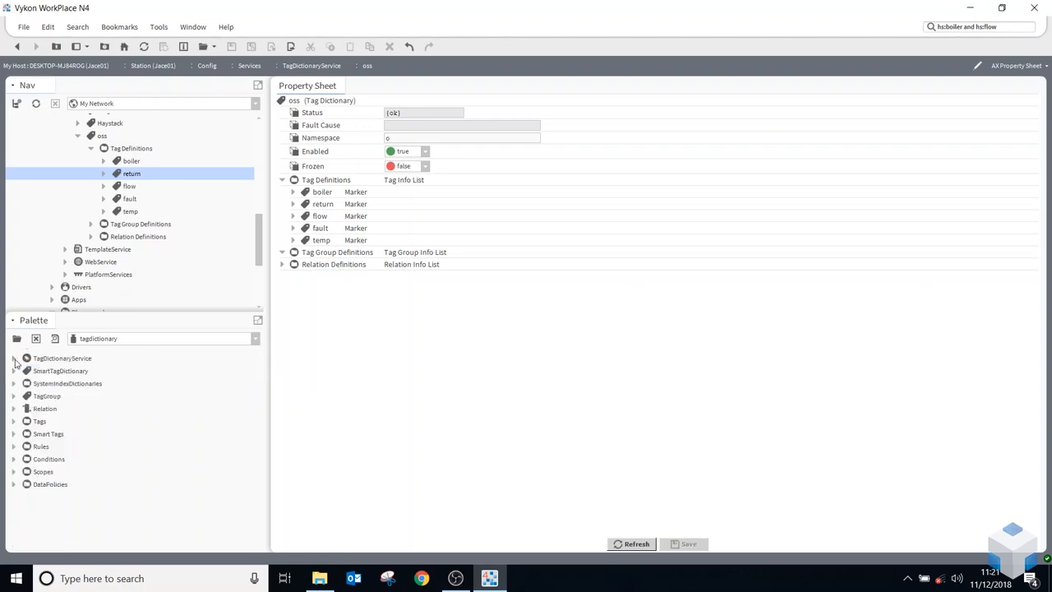
click(46, 398)
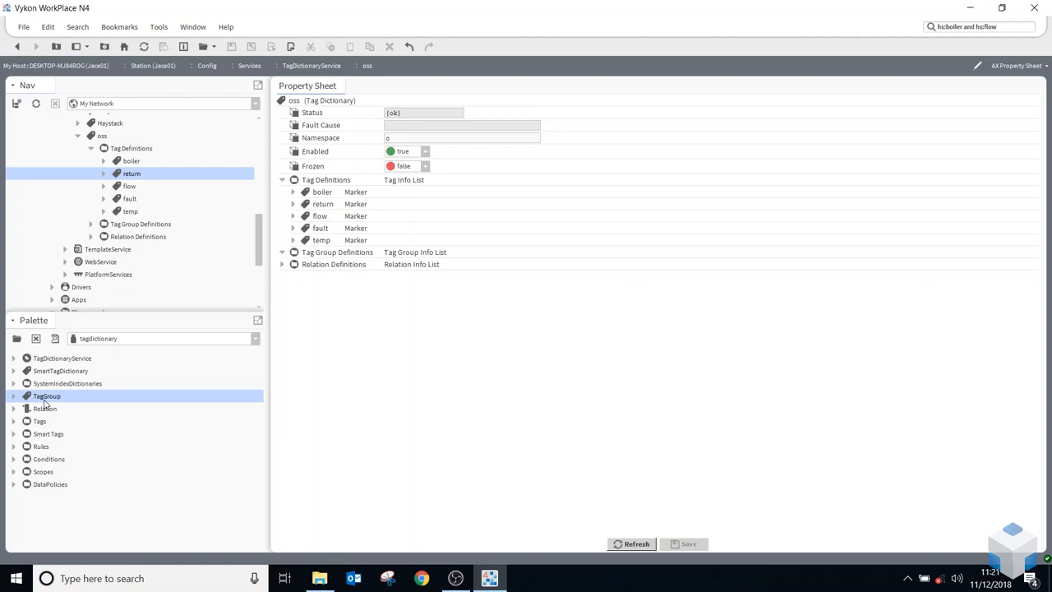
drag(44, 402, 133, 217)
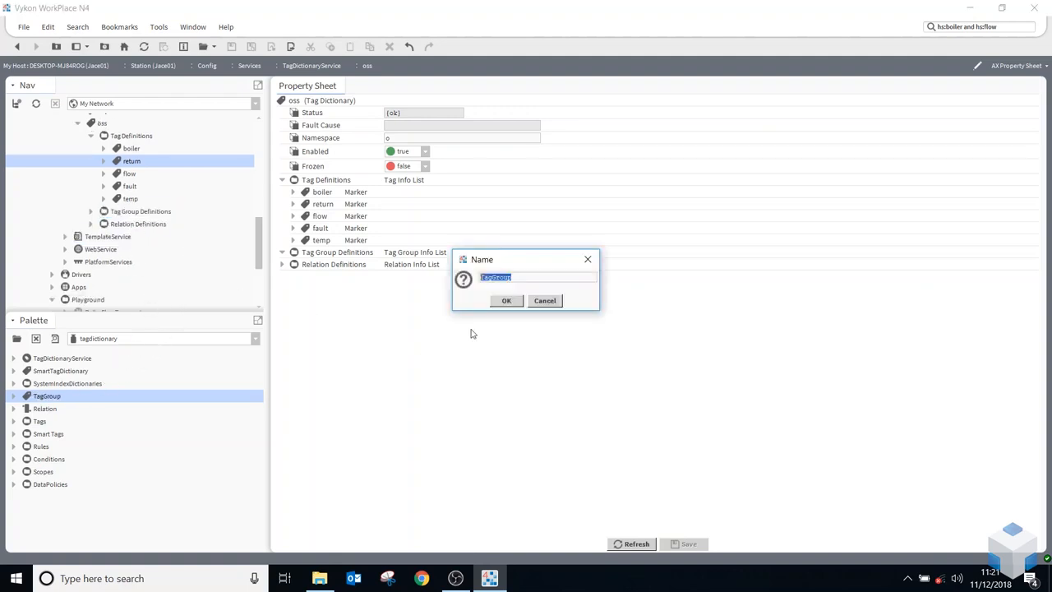
text(re)
click(508, 301)
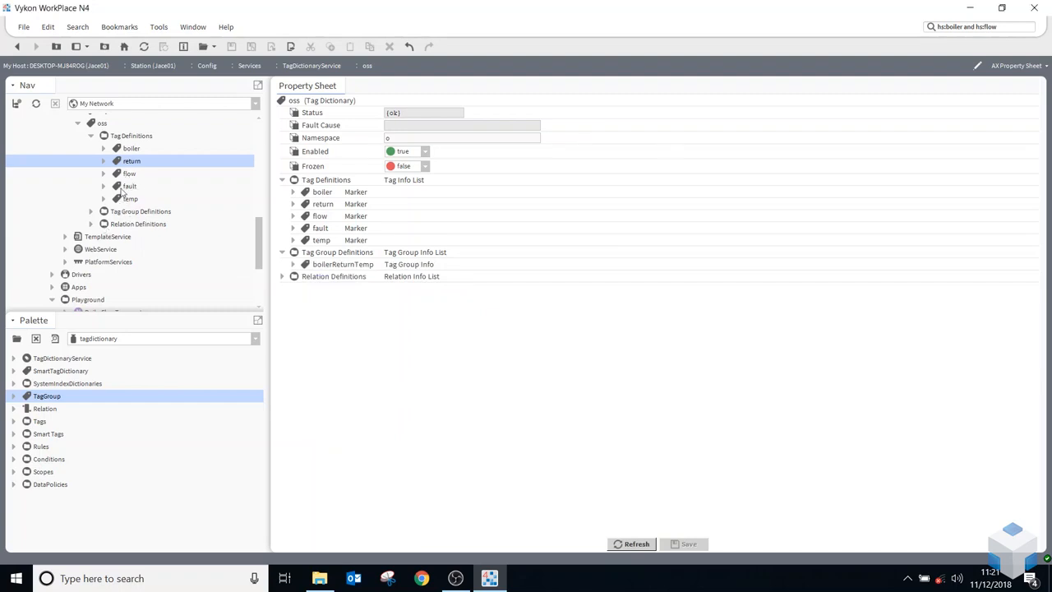
- Copy the boiler, return and temp tags into the boilerReturnTemp group's Tag List, keeping their names, and collapse the group
click(91, 212)
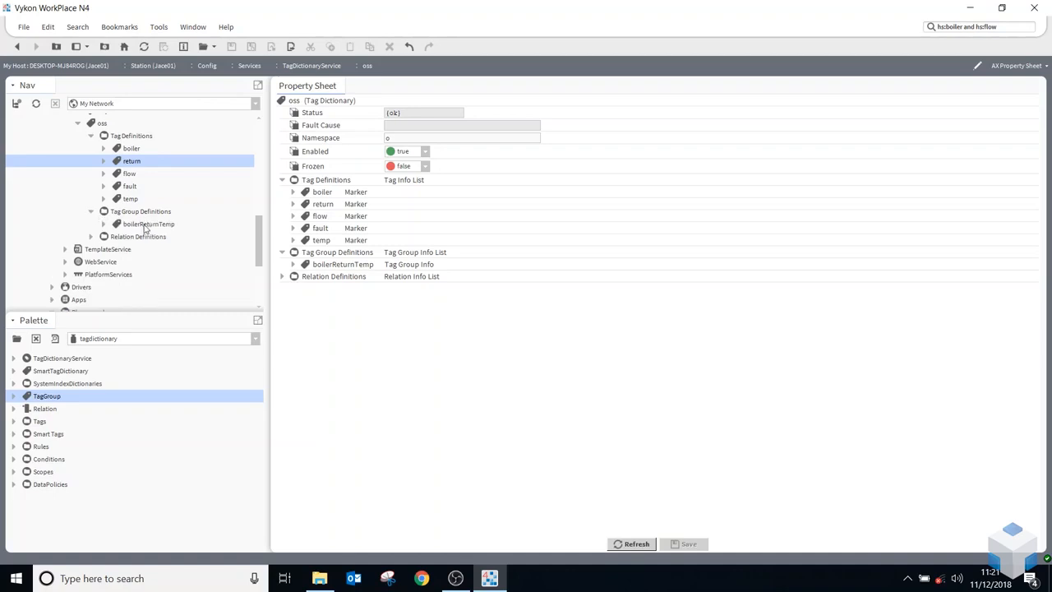
click(104, 225)
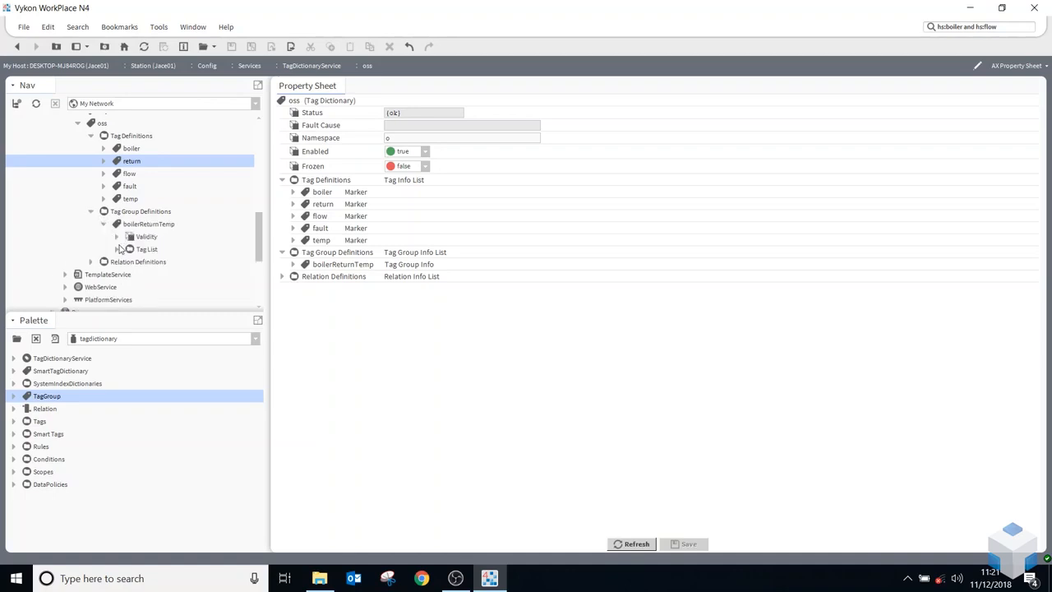
click(117, 250)
drag(130, 152, 150, 252)
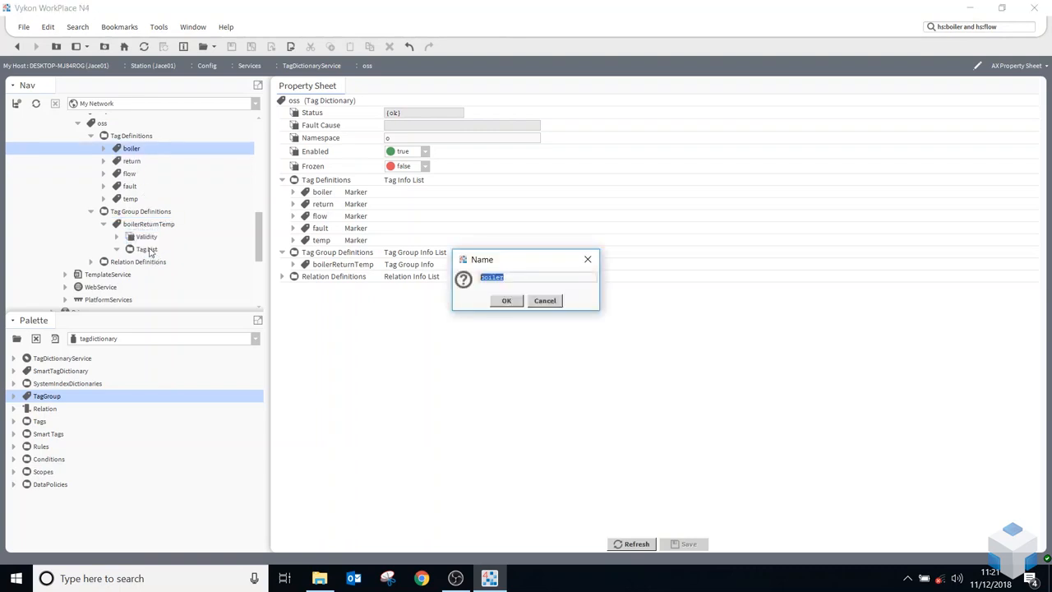
click(506, 301)
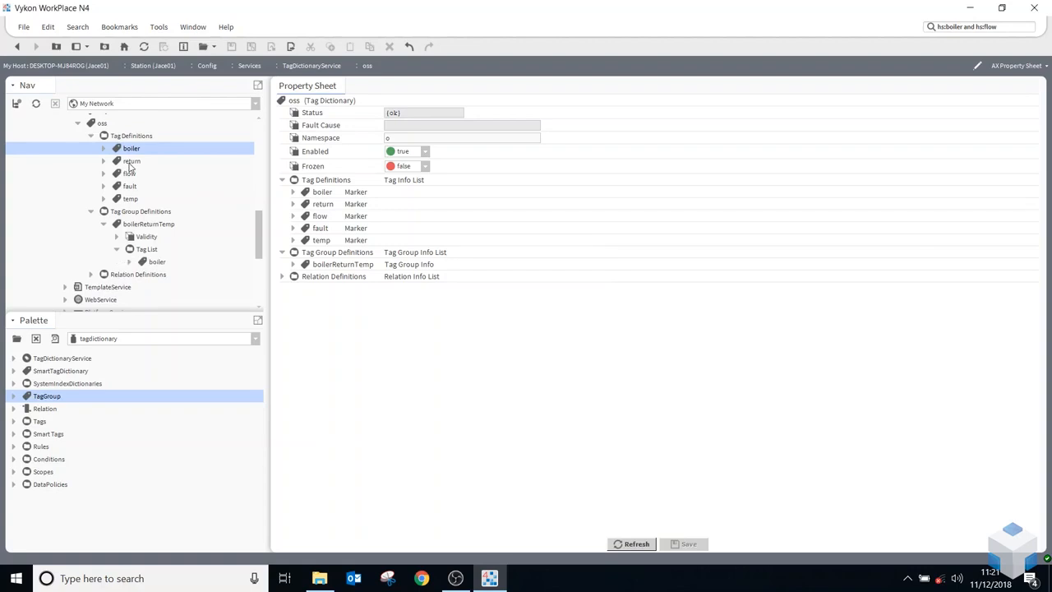
drag(129, 165, 148, 251)
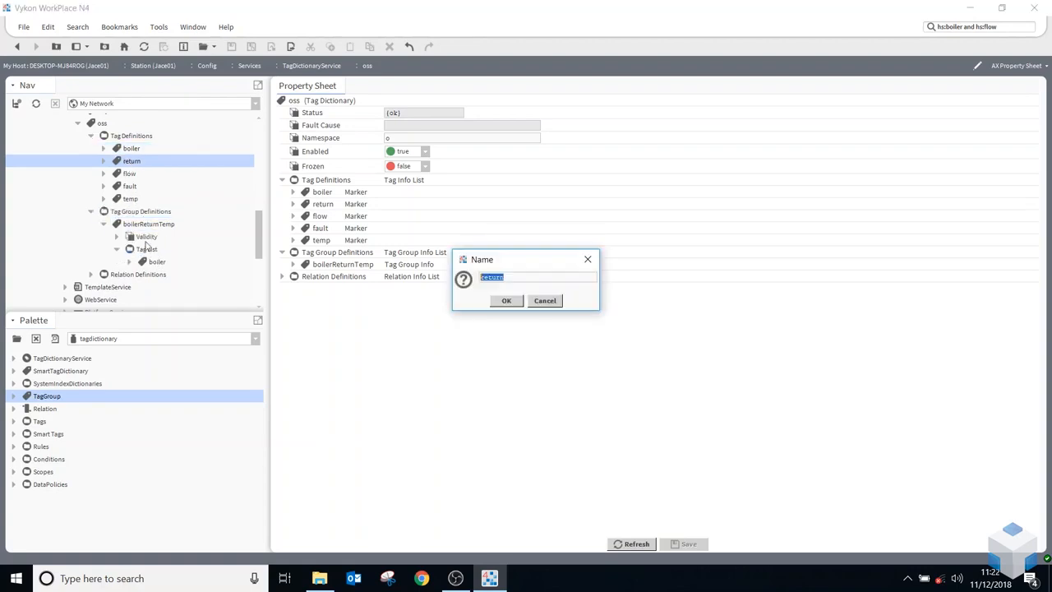
click(506, 301)
drag(133, 201, 148, 249)
click(504, 302)
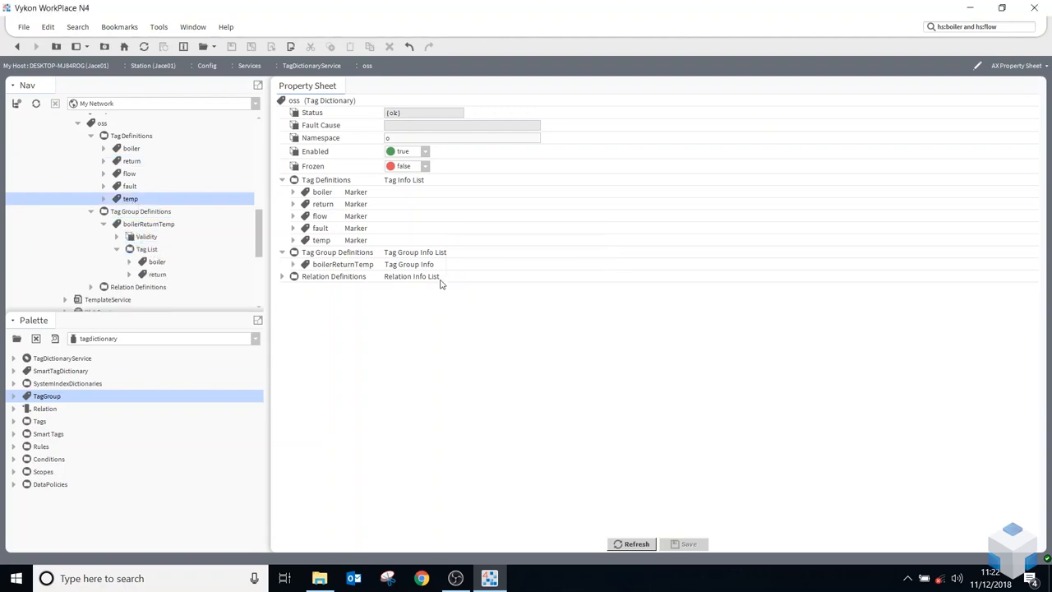
click(117, 249)
click(104, 226)
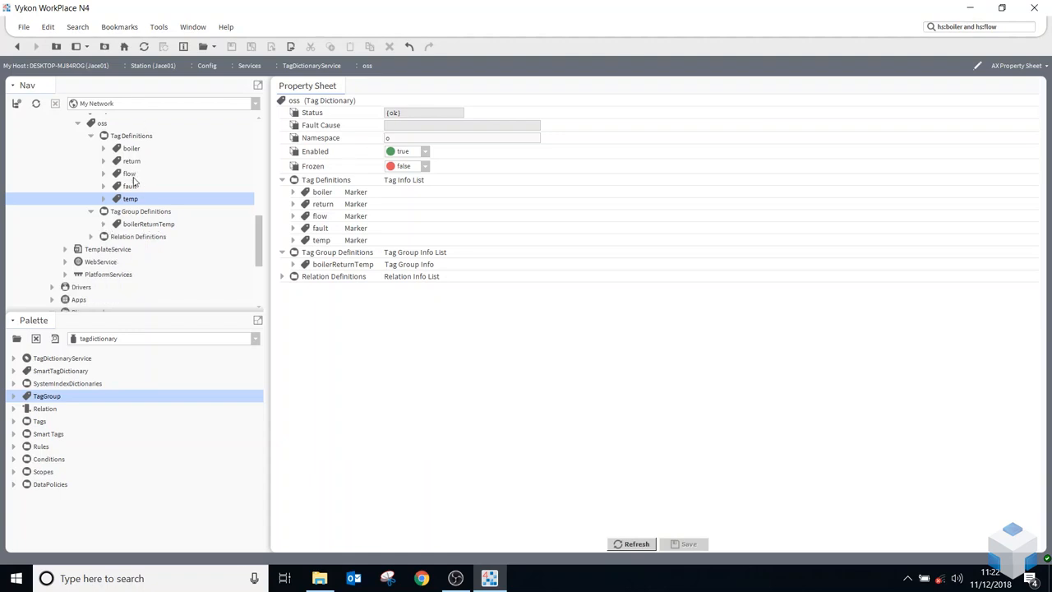
- Open the tag editor for BoilerRtnTemperature in Playground, clear the search filter and switch the tag dictionary to oss
drag(109, 314, 107, 355)
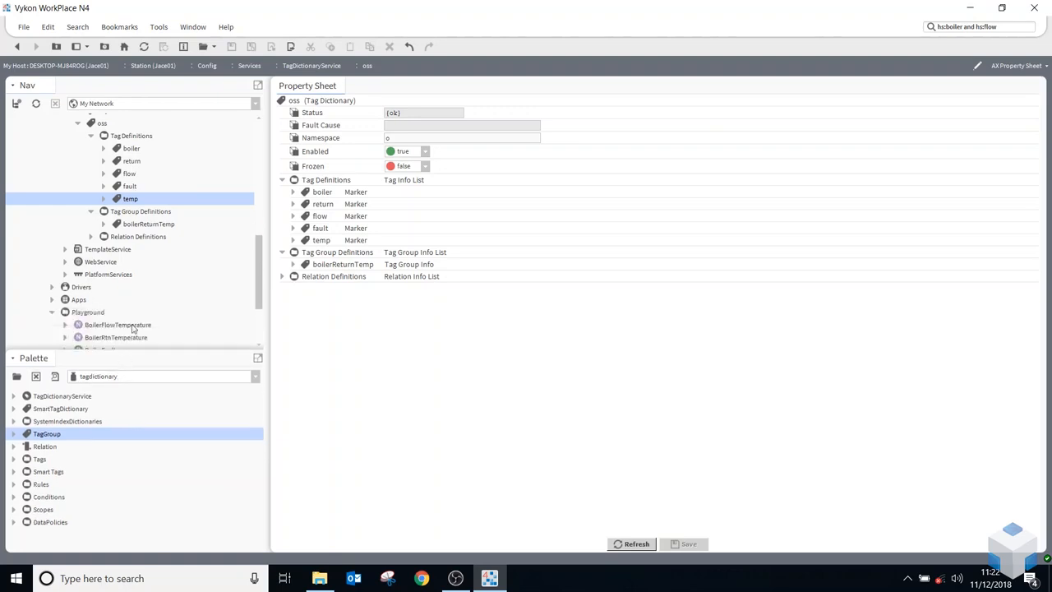
scroll(88, 231, down, 2)
click(102, 250)
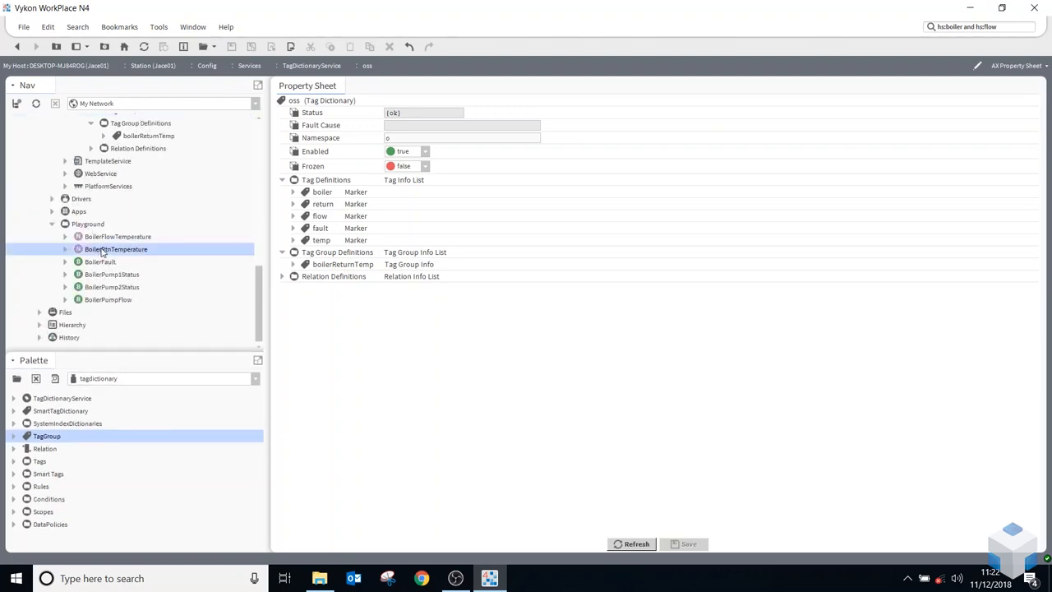
right_click(107, 255)
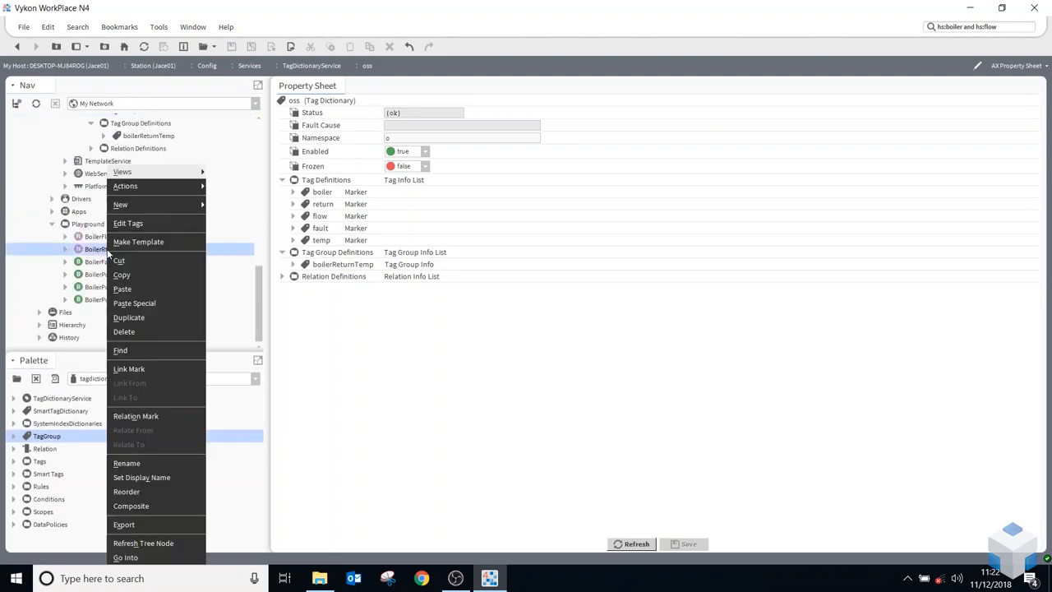
click(151, 224)
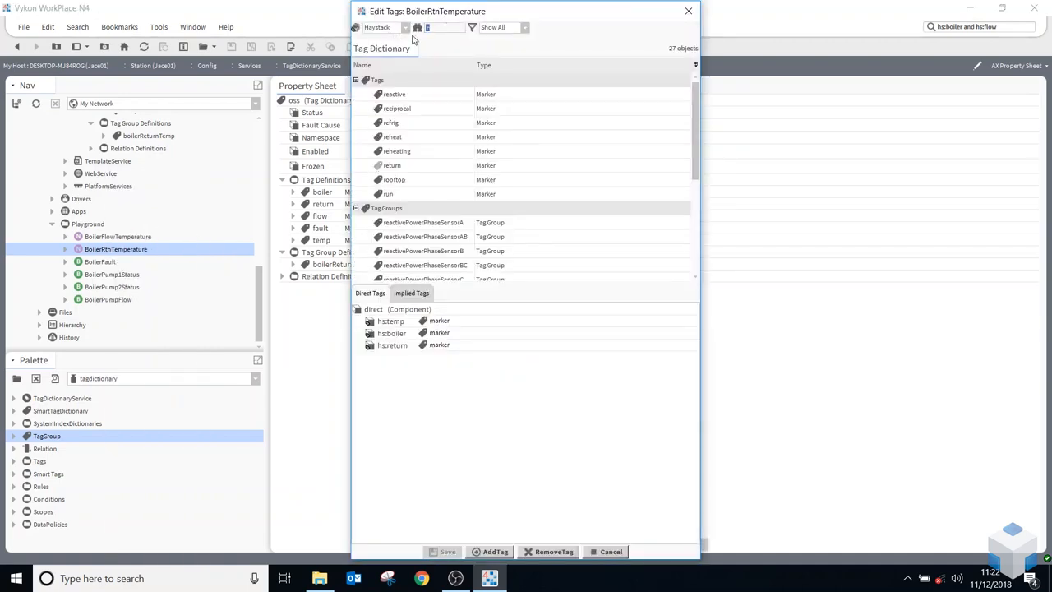
key(BackSpace)
click(405, 30)
click(385, 63)
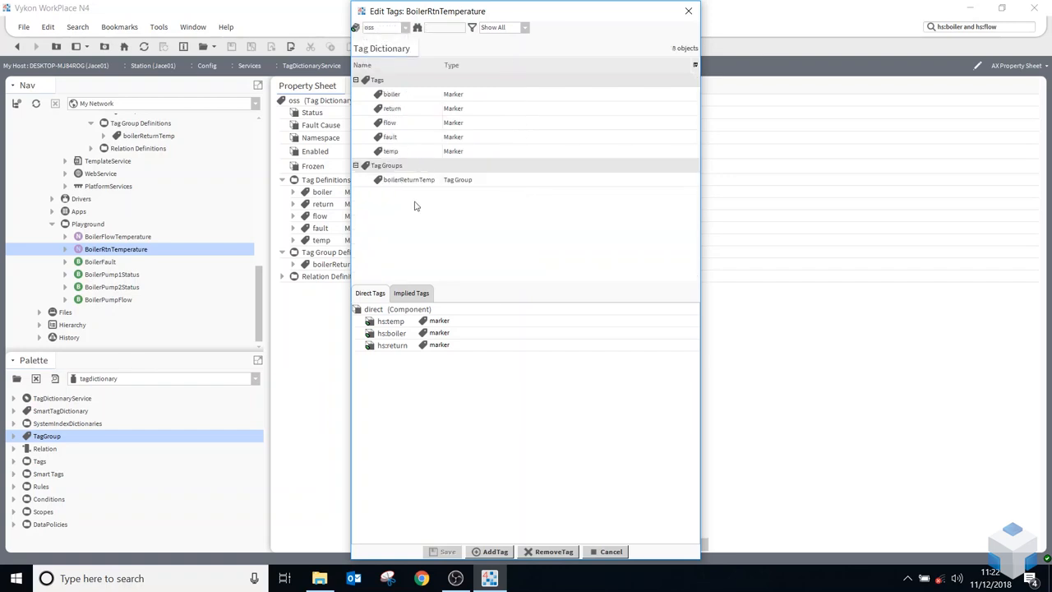
- Add the boilerReturnTemp tag group to BoilerRtnTemperature's direct tags and save
click(392, 98)
click(393, 106)
click(396, 126)
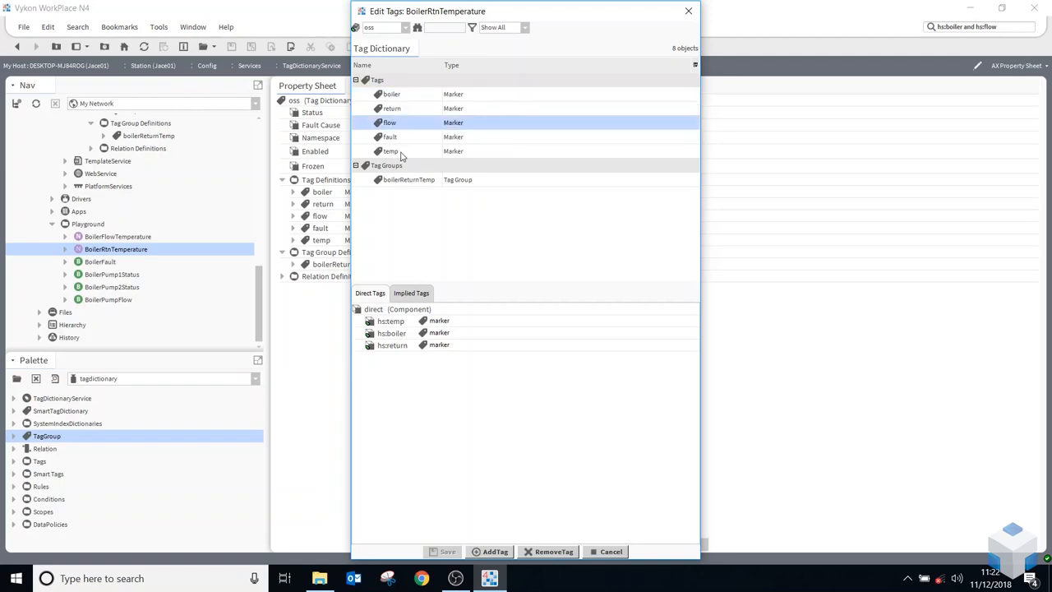
click(406, 183)
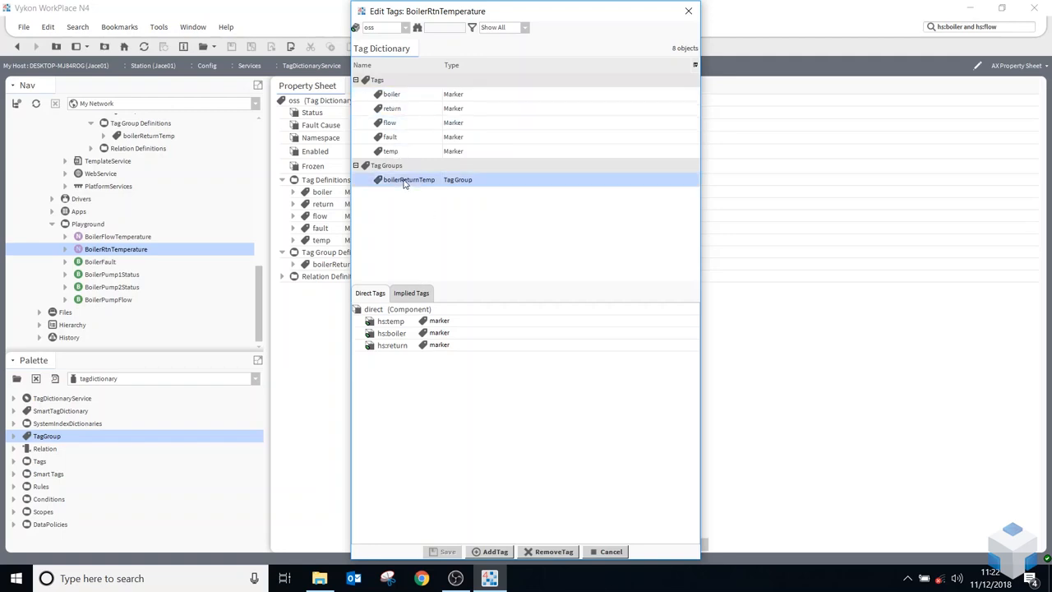
double_click(405, 182)
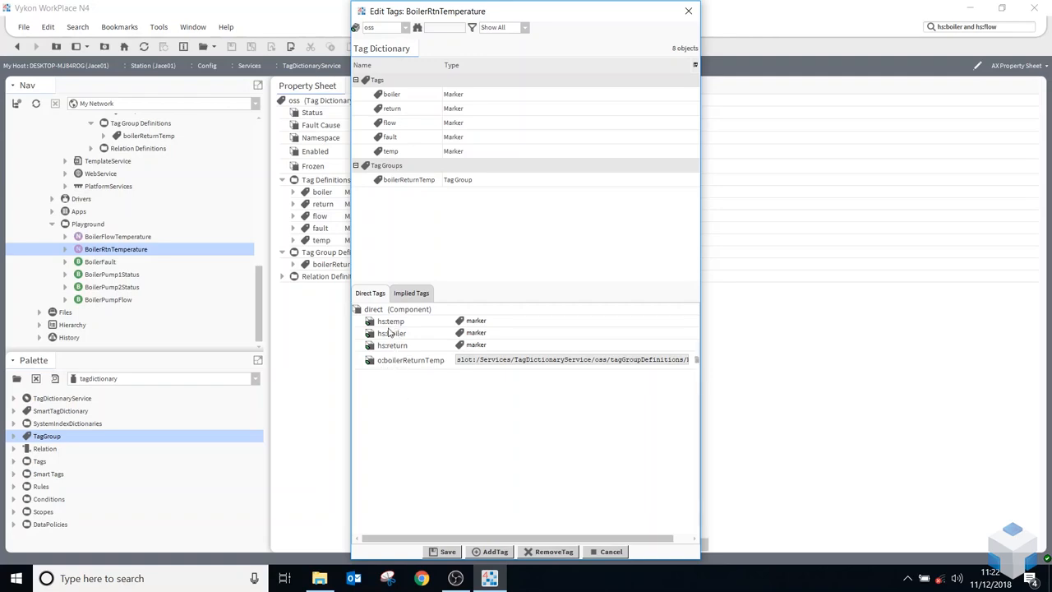
click(443, 554)
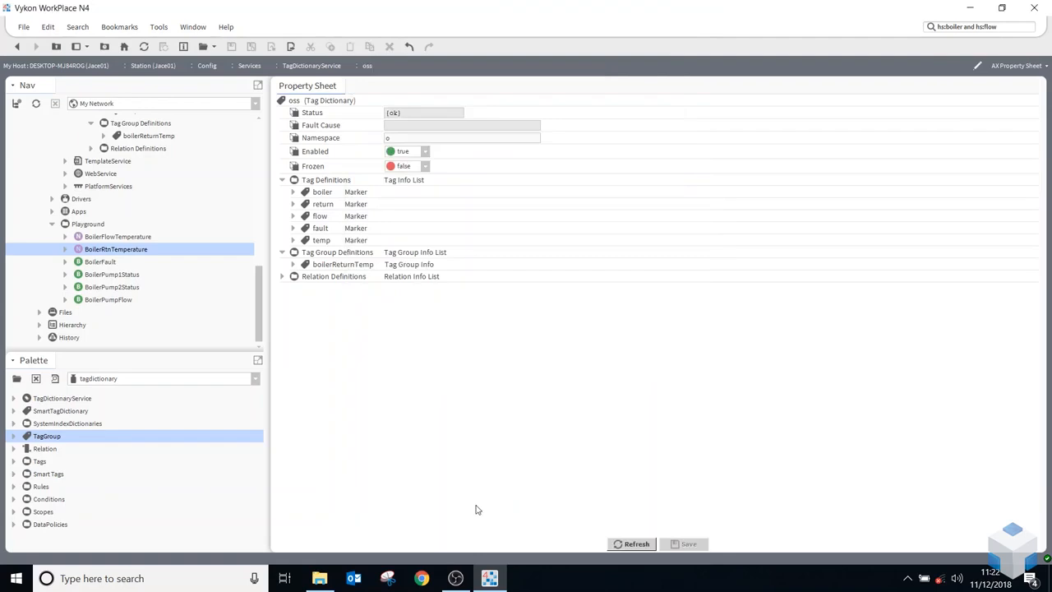
- Replace the previous quick-search query with o:boiler and run the search
double_click(1009, 28)
key(shift+Home)
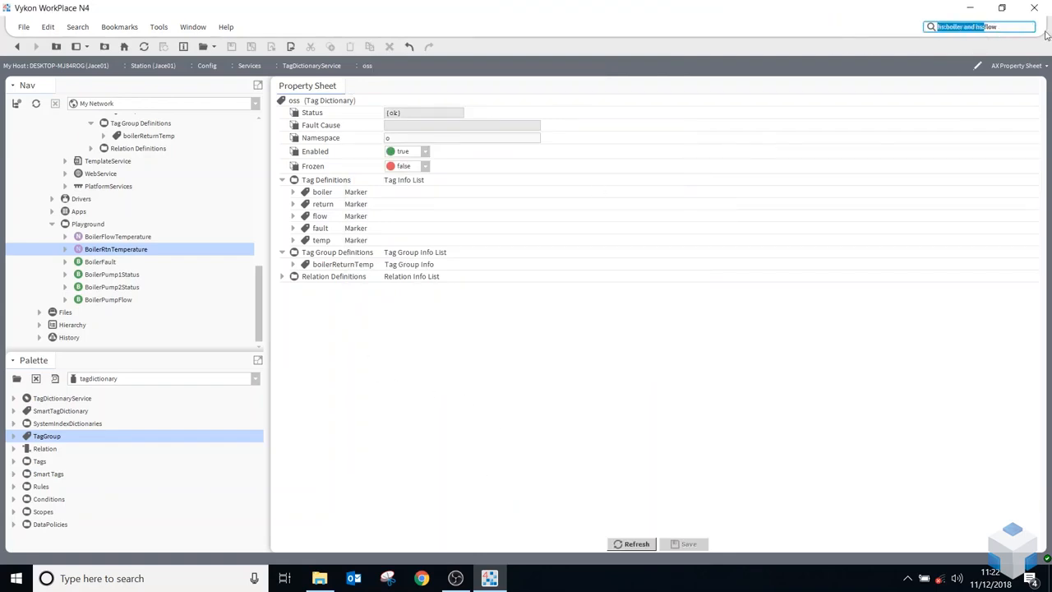
drag(1010, 27, 862, 35)
key(BackSpace)
key(BackSpace)
key(BackSpace)
key(BackSpace)
key(BackSpace)
key(BackSpace)
key(BackSpace)
key(BackSpace)
key(BackSpace)
key(BackSpace)
key(BackSpace)
key(BackSpace)
key(BackSpace)
key(BackSpace)
key(BackSpace)
key(Return)
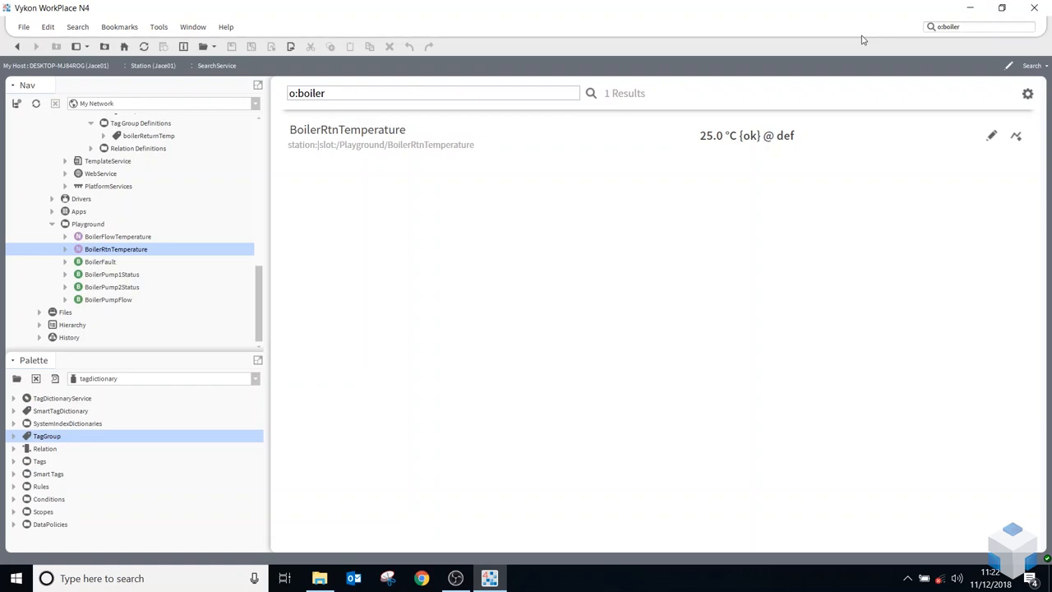
- Change the query on the search page to o:flow and run it
click(971, 25)
click(362, 97)
drag(363, 98, 304, 93)
text(flow)
key(Return)
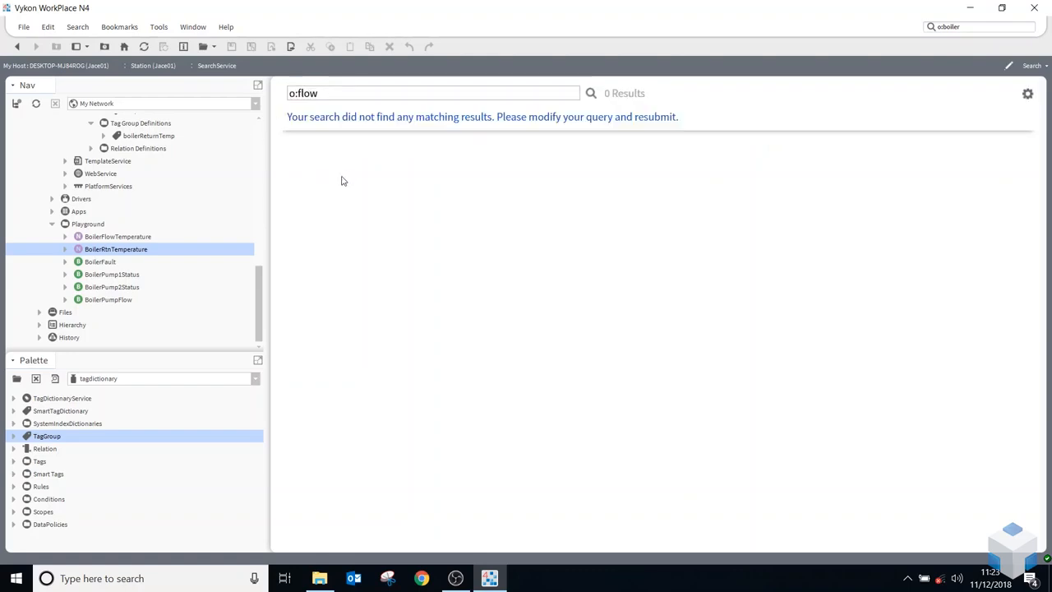
- Search the station for points carrying the o:return tag
drag(332, 93, 297, 93)
text(retur)
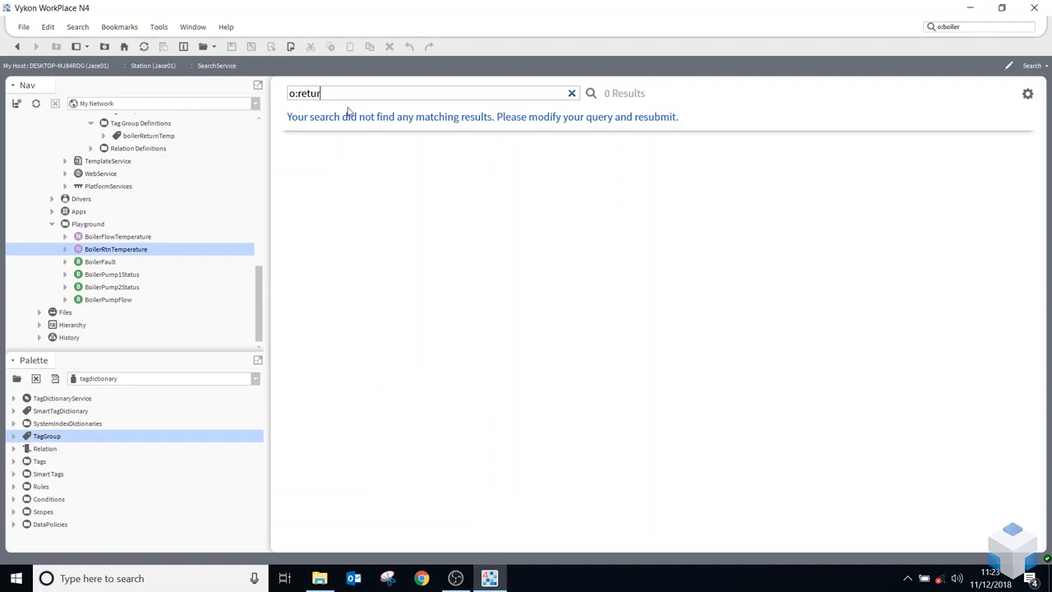
text(n)
key(Return)
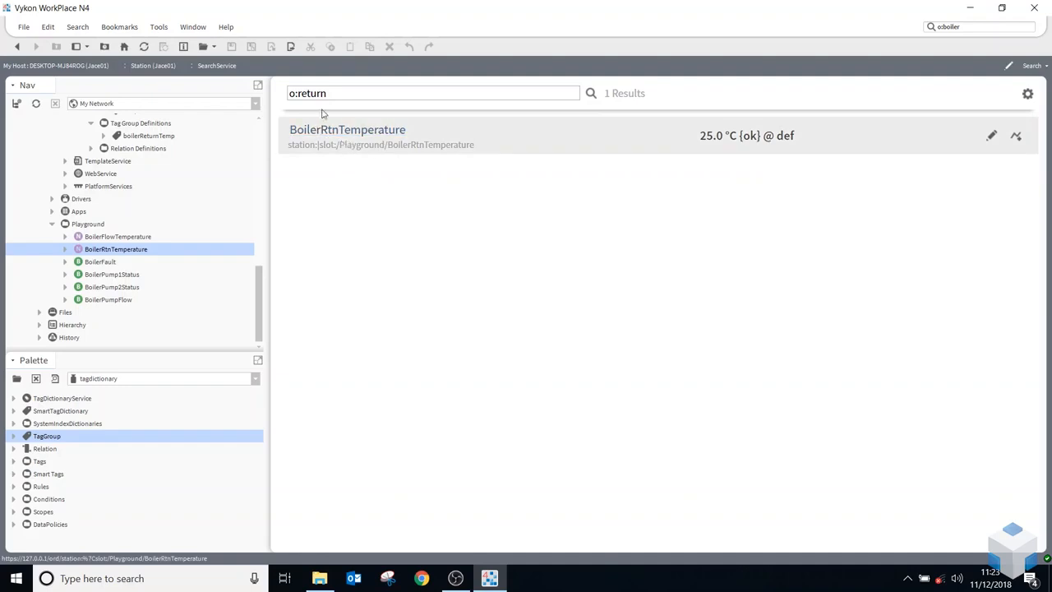
- Extend the query to o:return and o:temp and o:boiler, and run the combined tag search
text(and o)
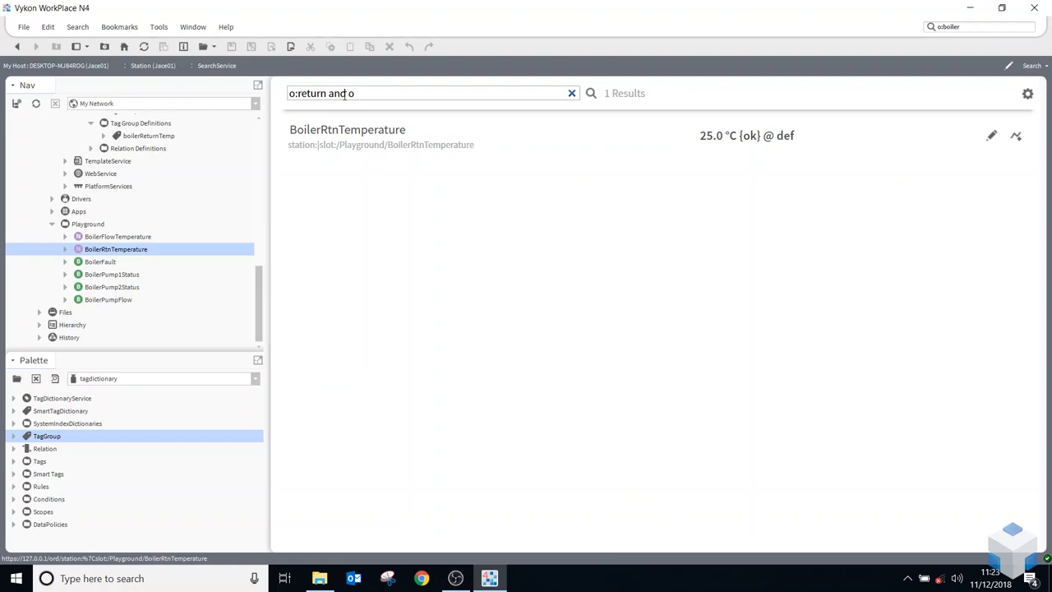
text(:temp and o:boiler)
key(Return)
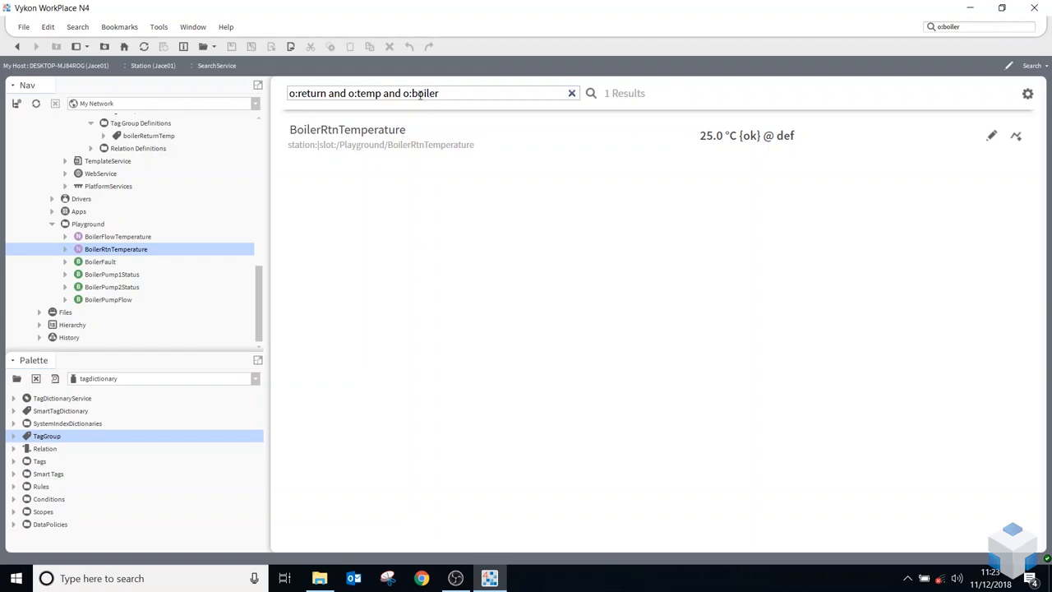
- Test case sensitivity by capitalising the last tag as o:Boiler and rerunning the search
key(BackSpace)
text(B)
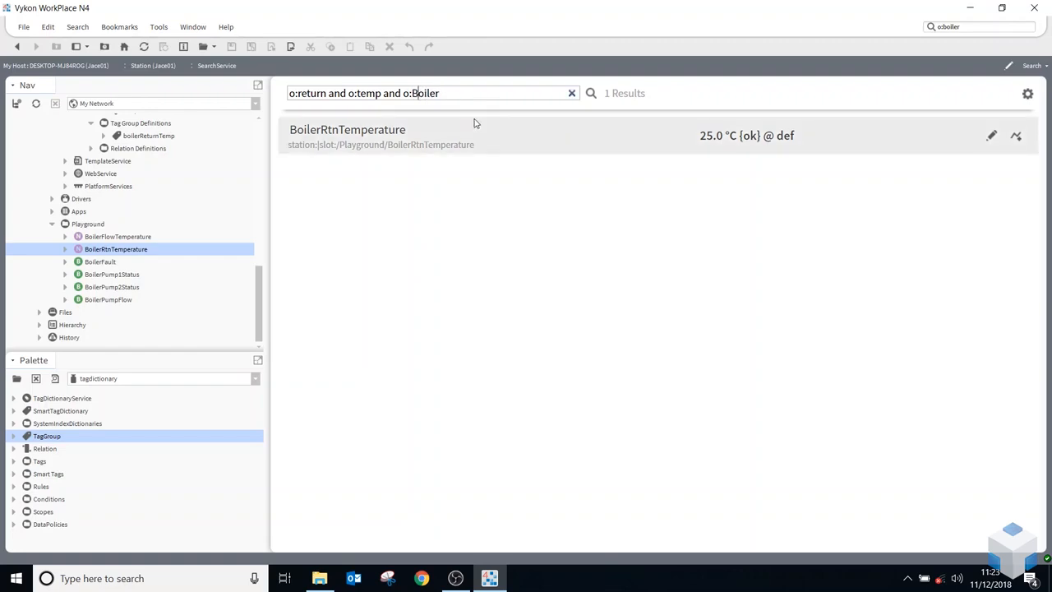
key(Return)
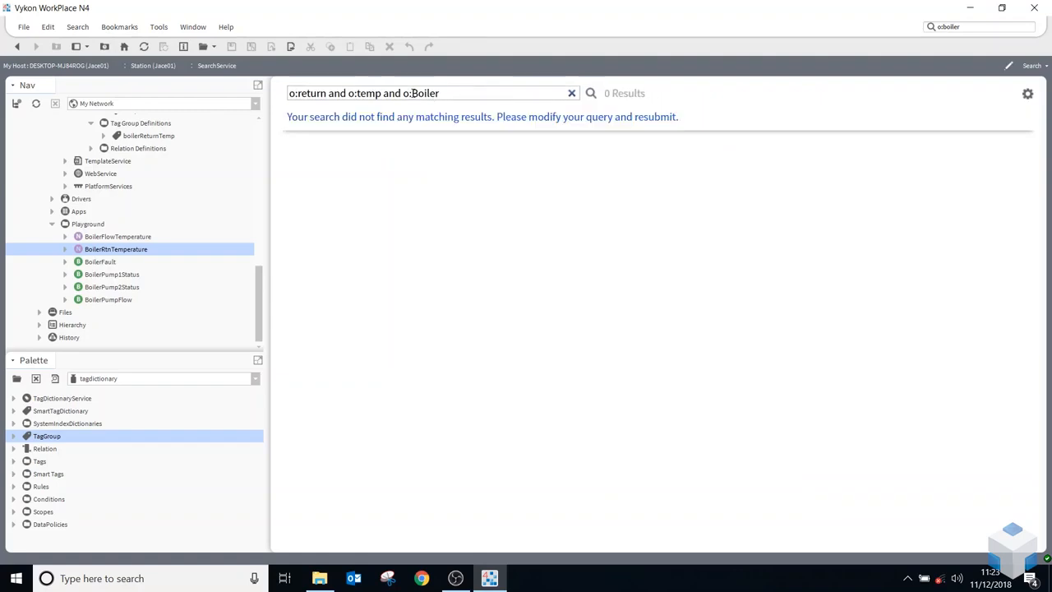
- Restore the last tag to lowercase o:boiler and run the combined search again
key(BackSpace)
key(BackSpace)
text(b)
key(Return)
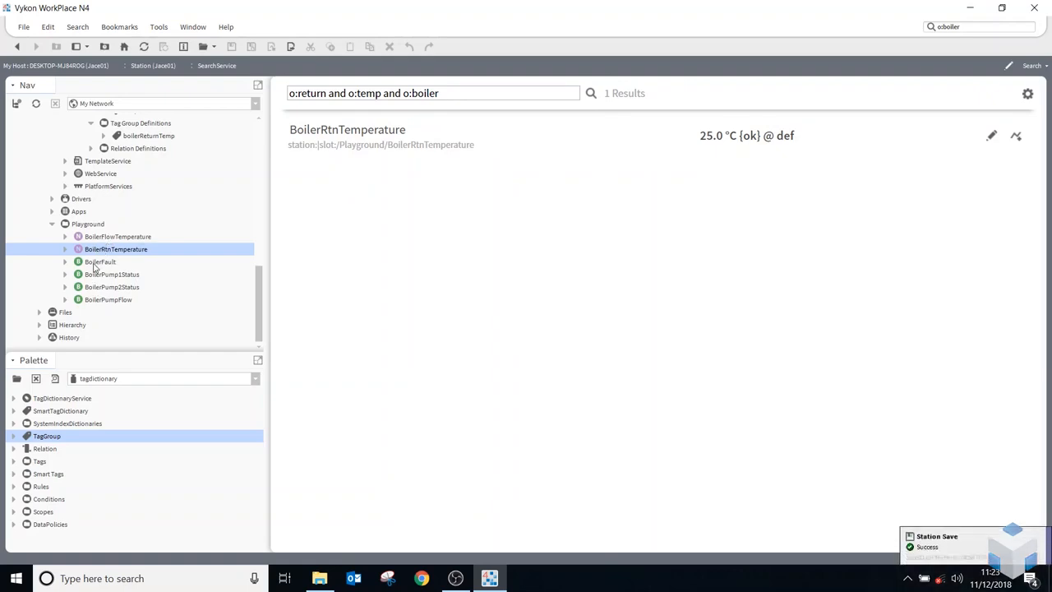
- Add the fault and boiler tags from the oss dictionary to BoilerFault in Playground and save
click(95, 264)
right_click(104, 264)
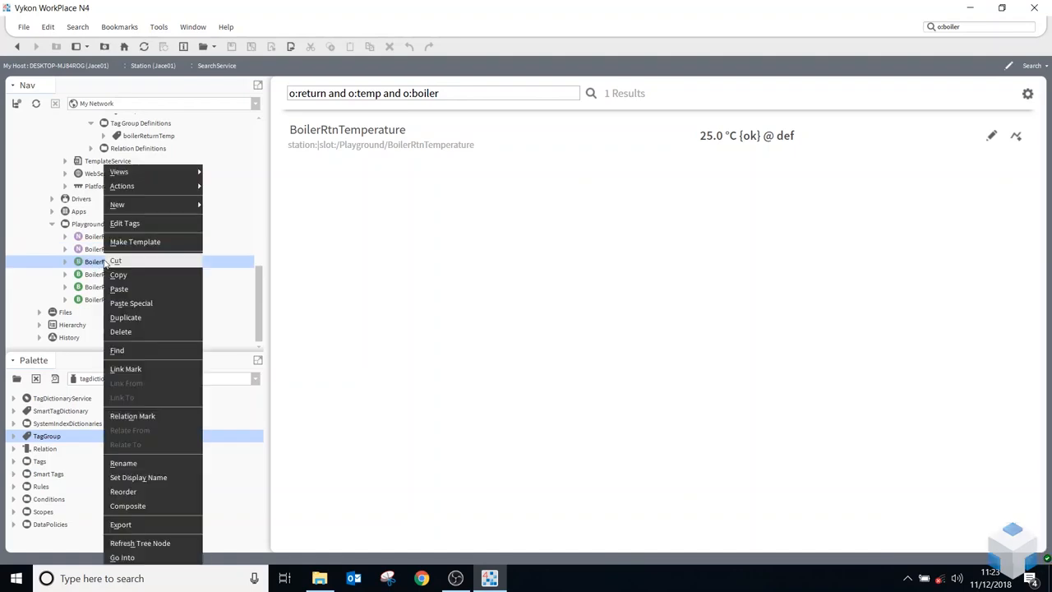
click(132, 223)
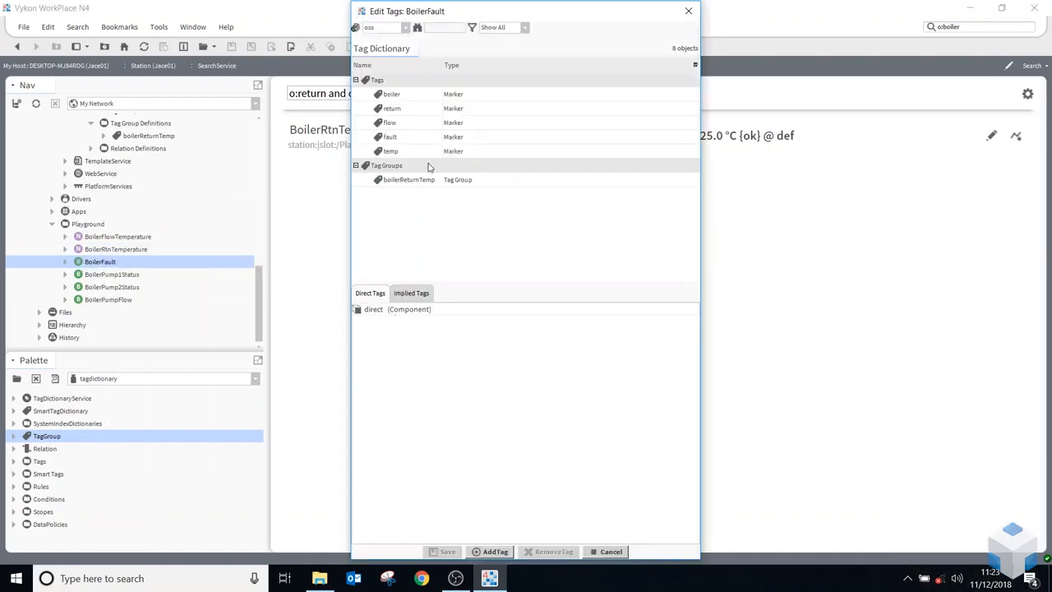
double_click(394, 140)
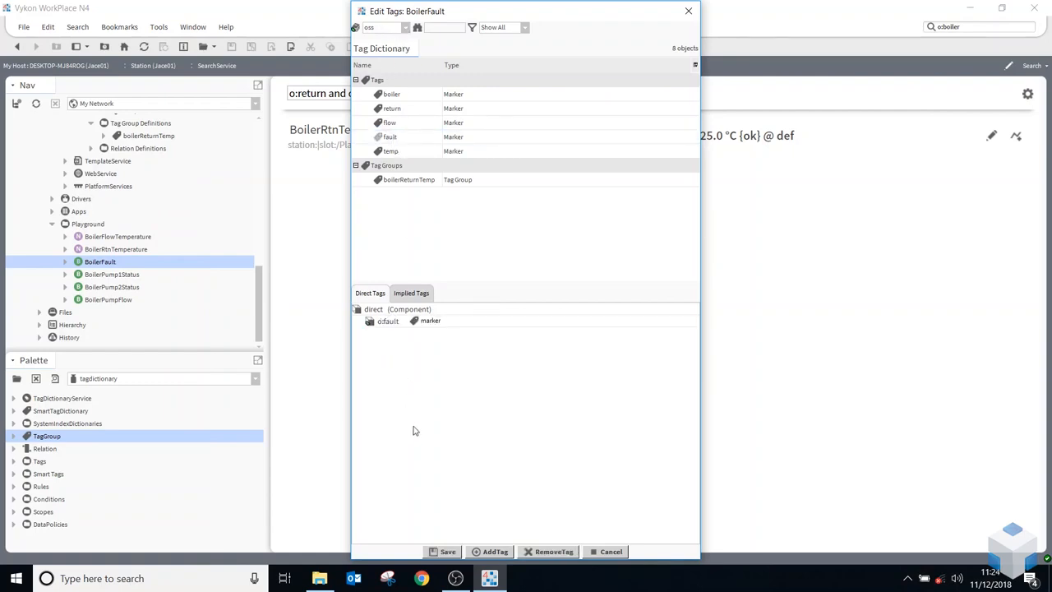
double_click(389, 94)
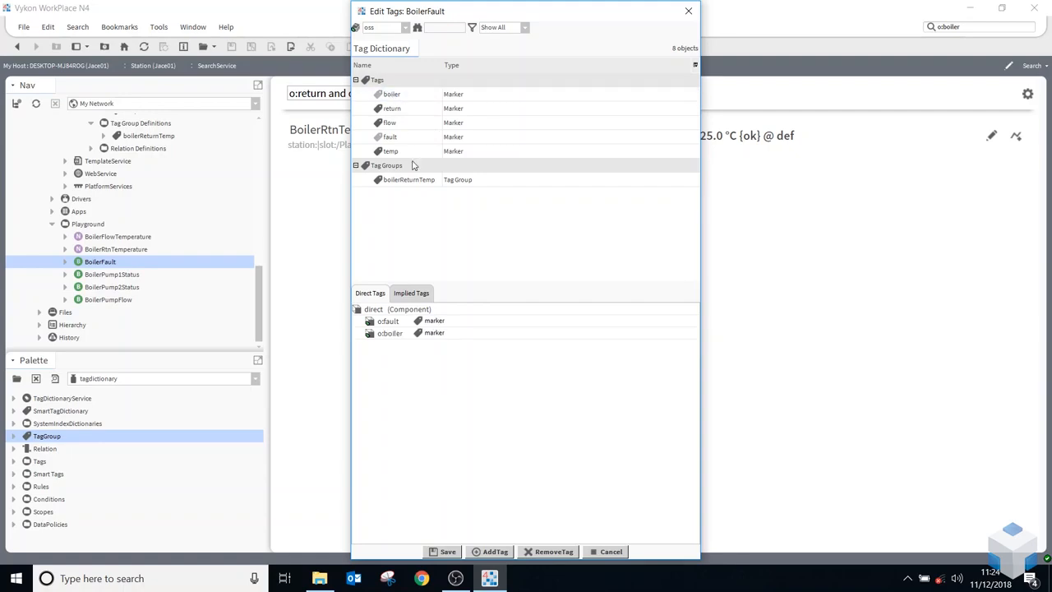
click(443, 552)
- Open the ProgramService's Batch Editor and clear all objects from its list
scroll(119, 299, up, 10)
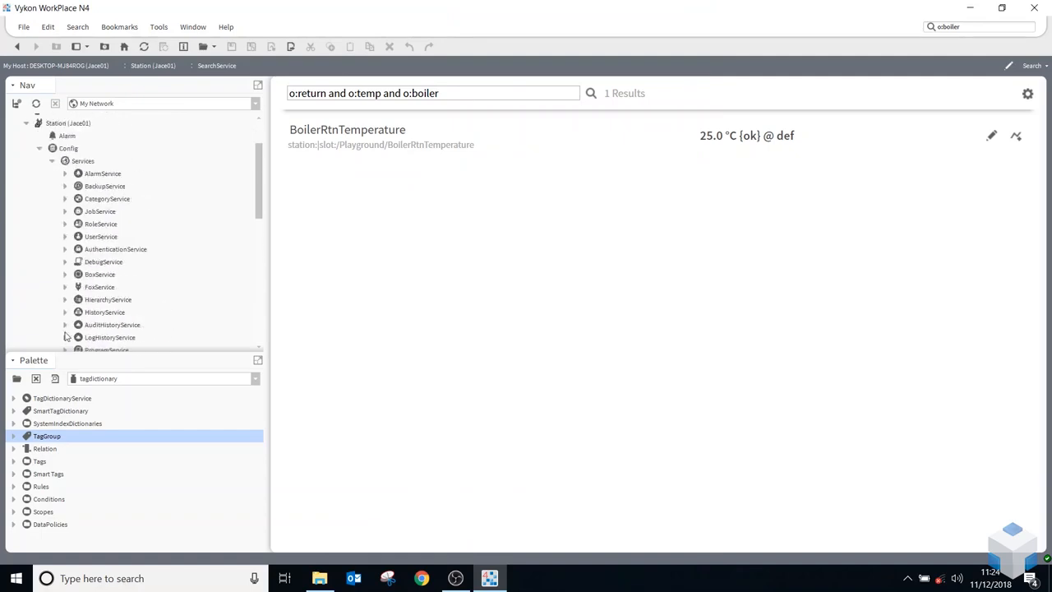
scroll(113, 297, down, 4)
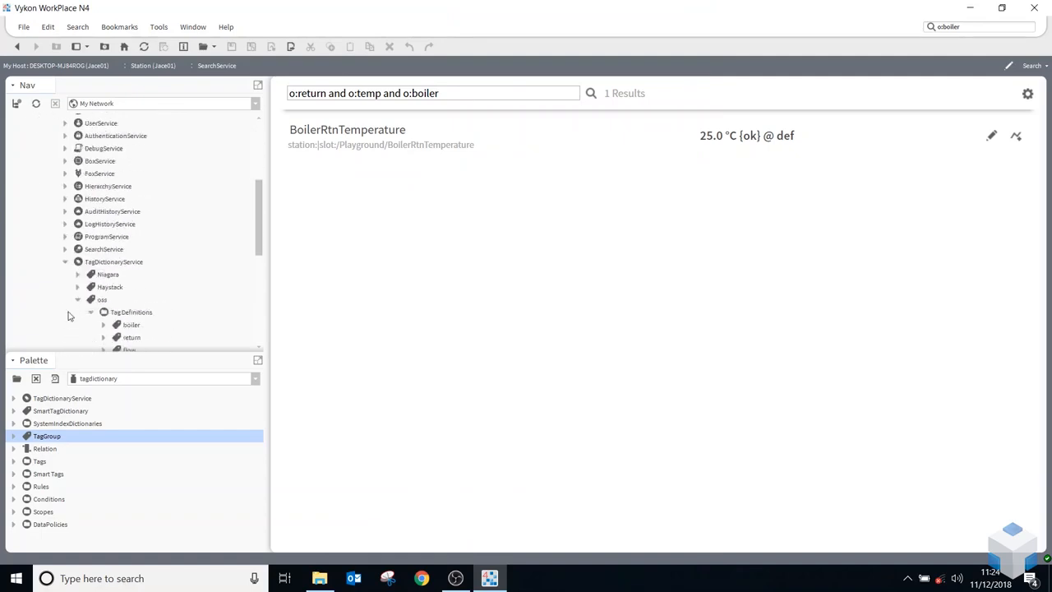
double_click(107, 237)
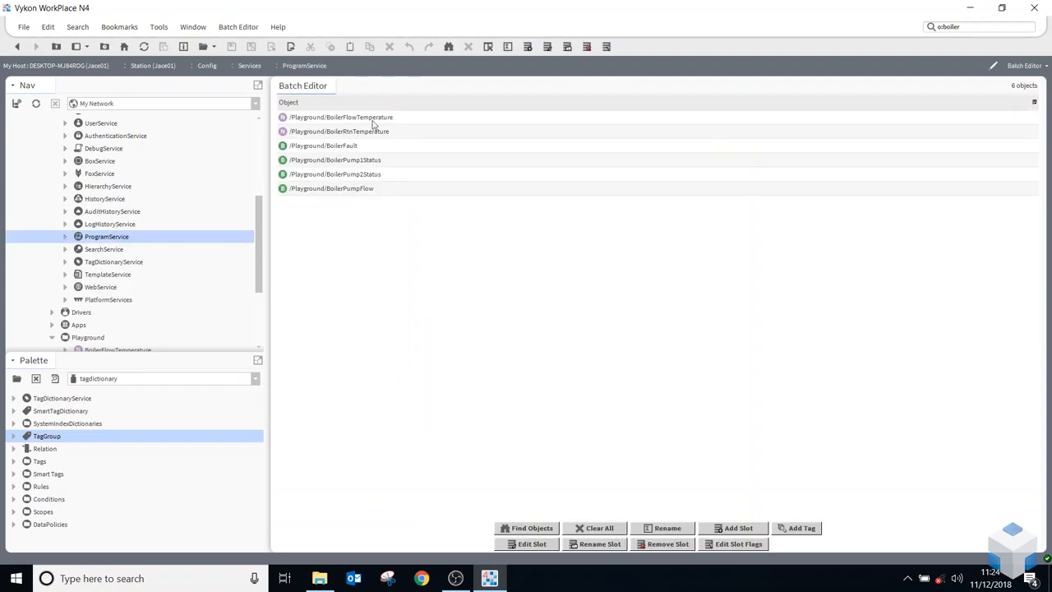
click(597, 529)
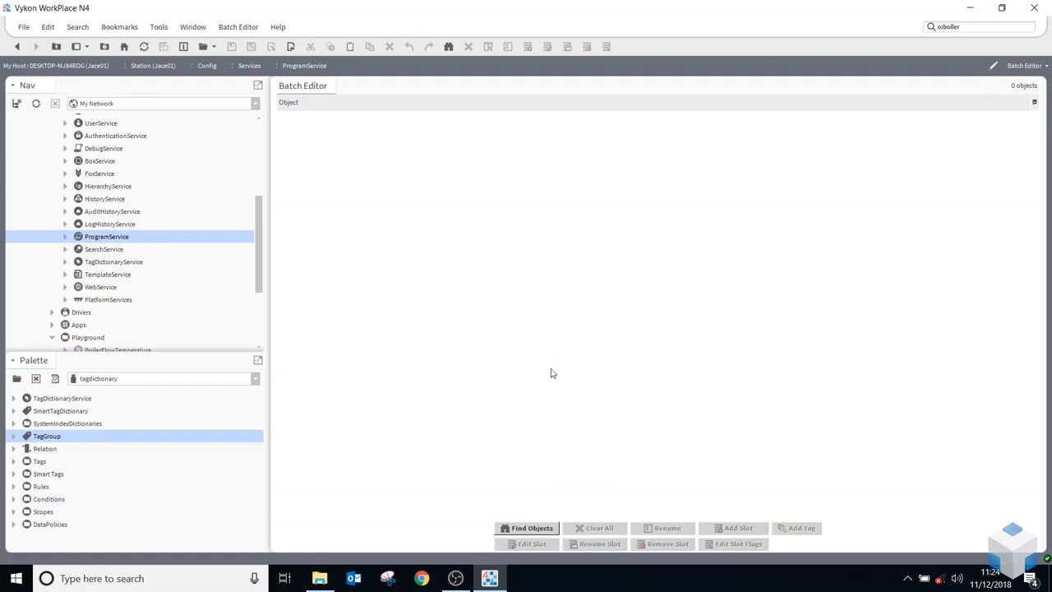
- Find all objects of type Control Point under Config's Playground folder for the batch edit
click(550, 527)
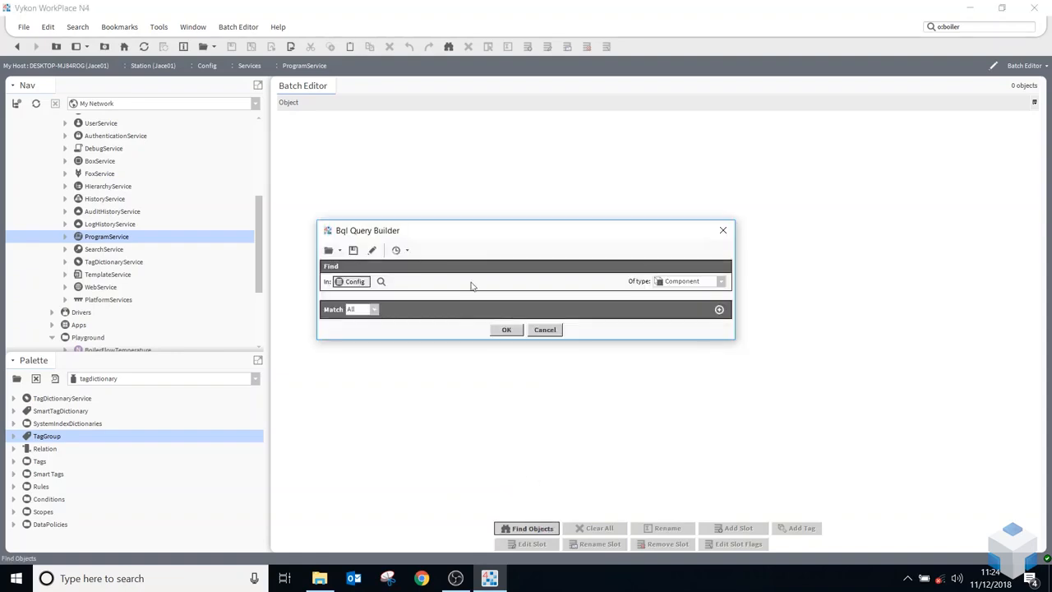
click(380, 282)
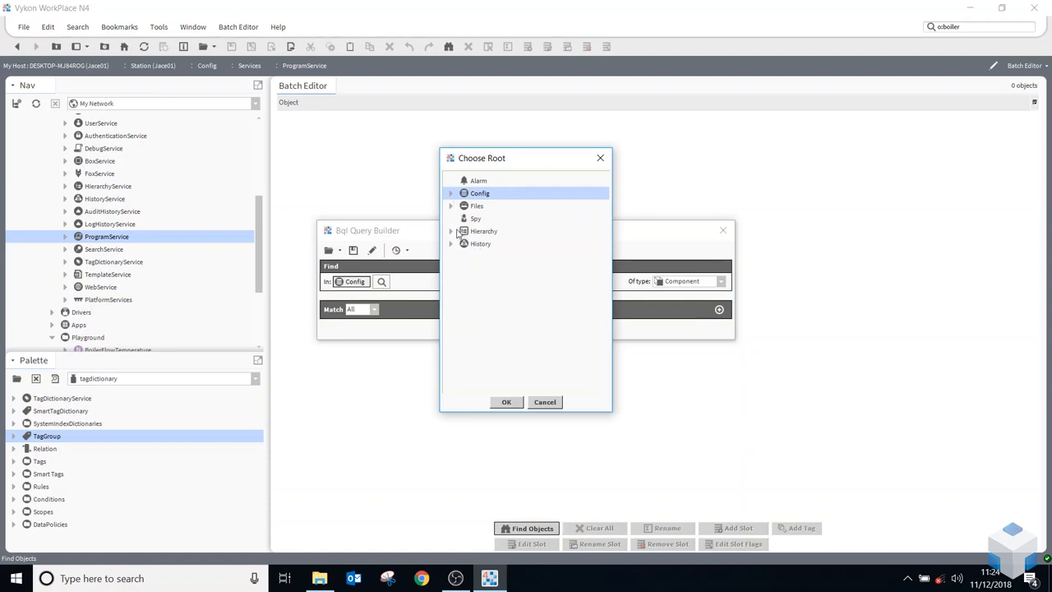
click(451, 194)
click(498, 245)
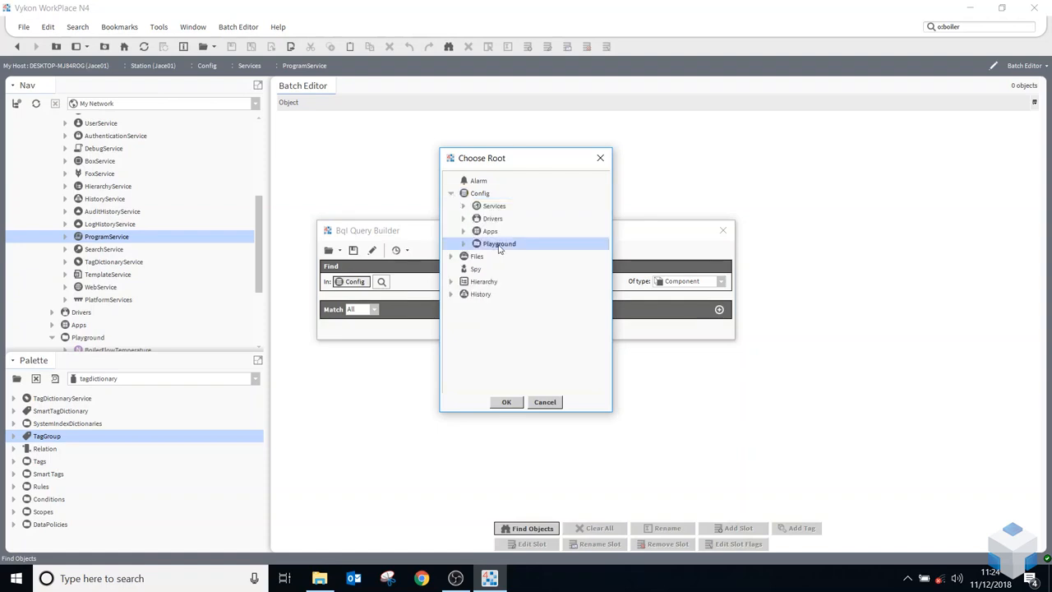
click(506, 402)
click(721, 281)
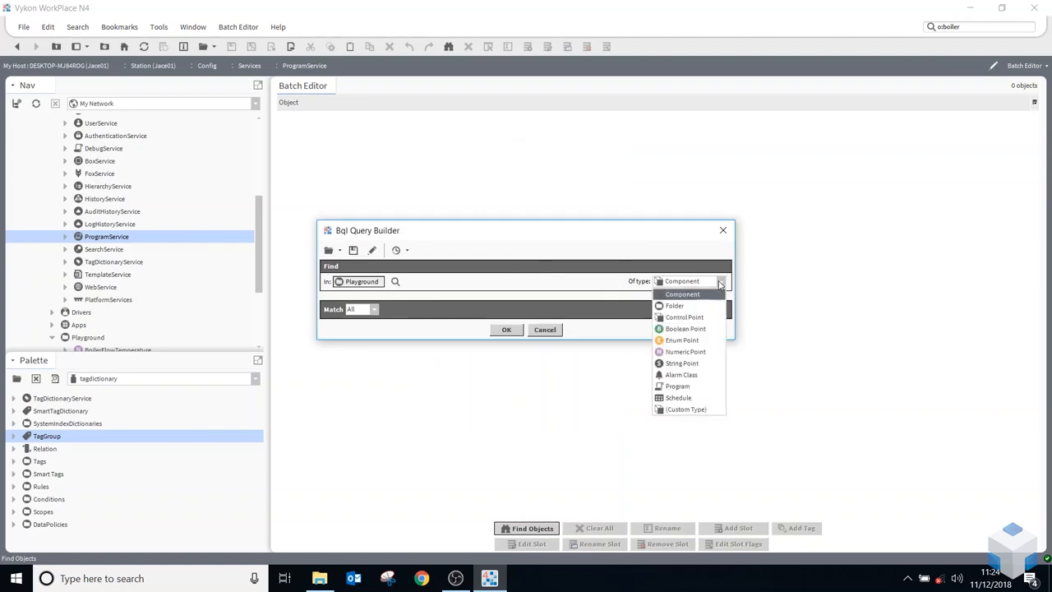
click(691, 317)
click(505, 329)
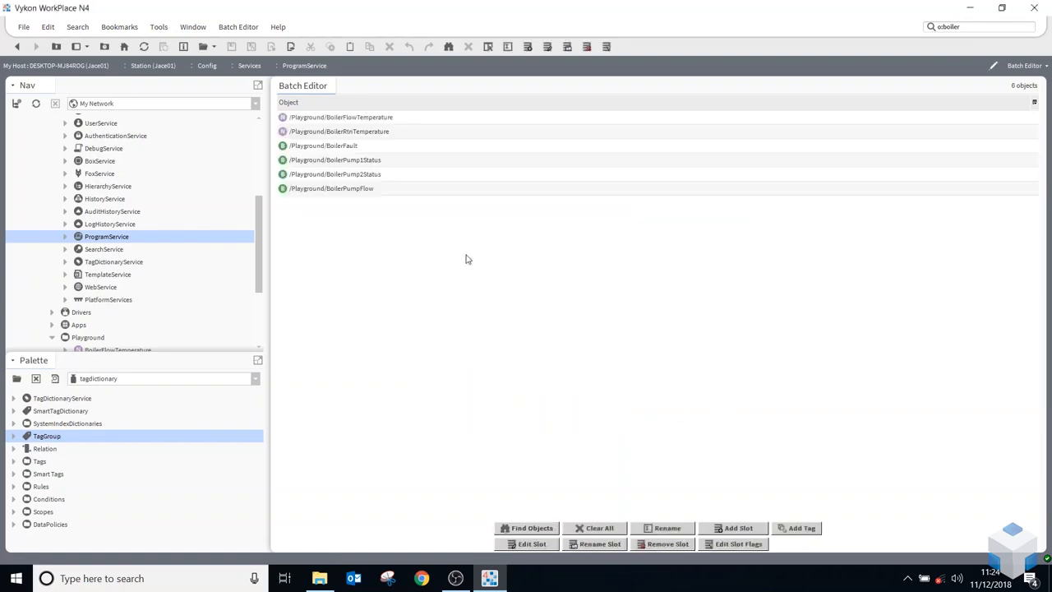
scroll(109, 341, down, 3)
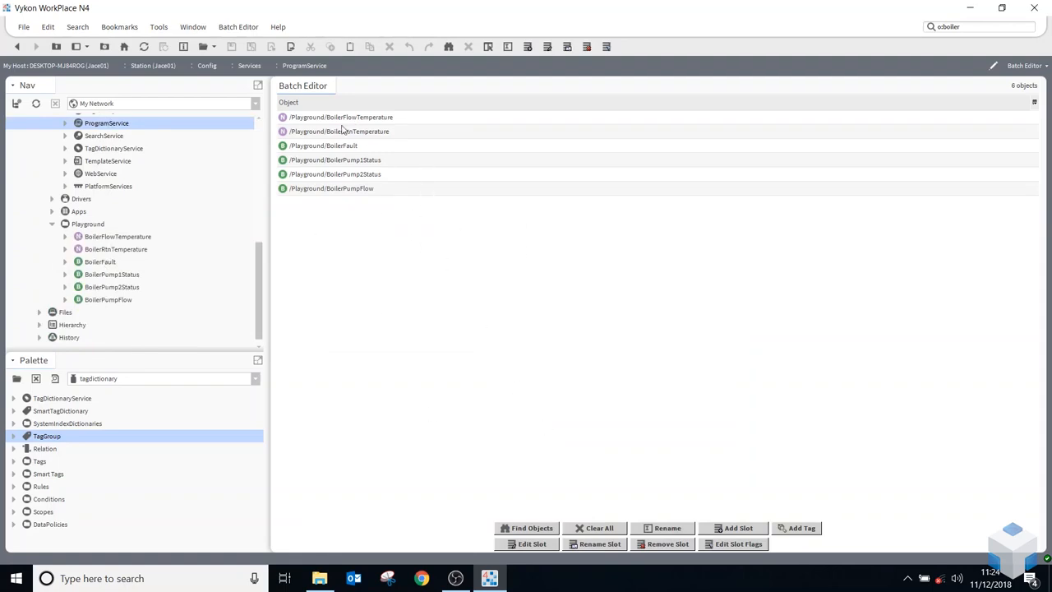
click(374, 133)
click(349, 161)
drag(347, 158, 349, 135)
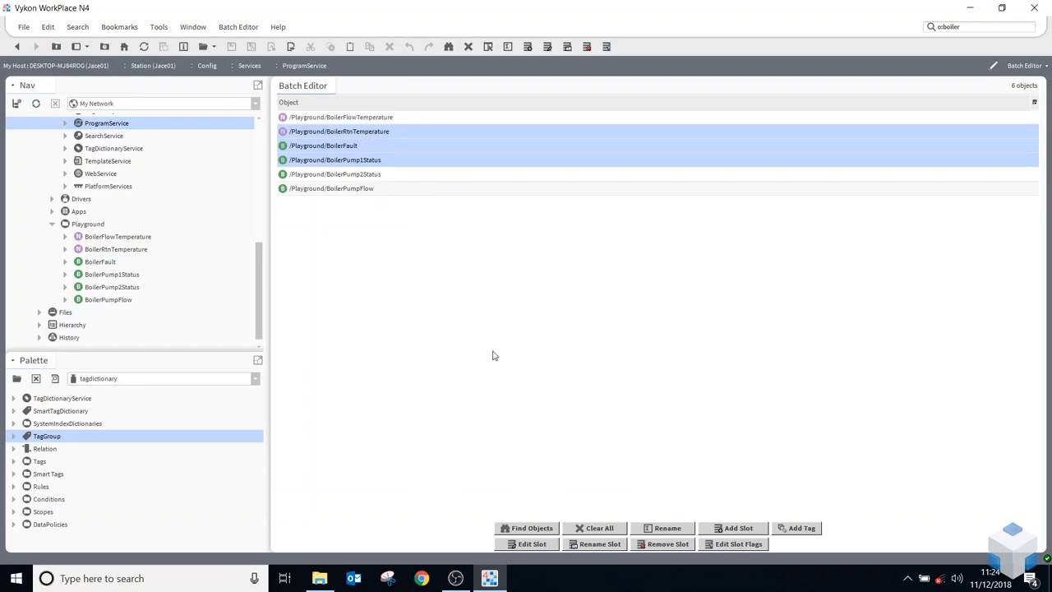
click(454, 308)
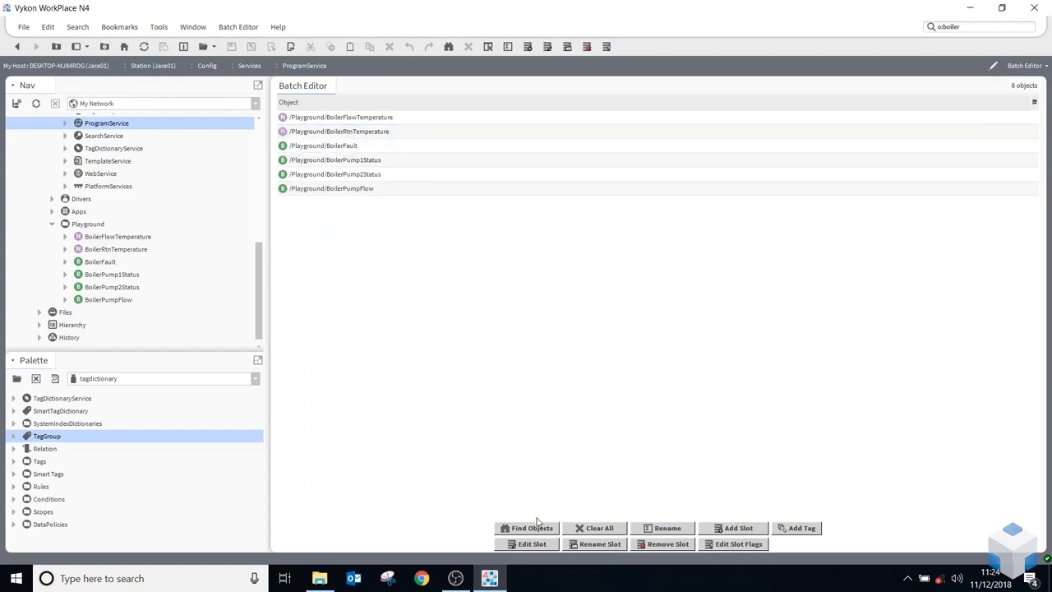
- Batch-add the oss dictionary's boiler tag to all the listed Playground points, save, and close the results
click(801, 528)
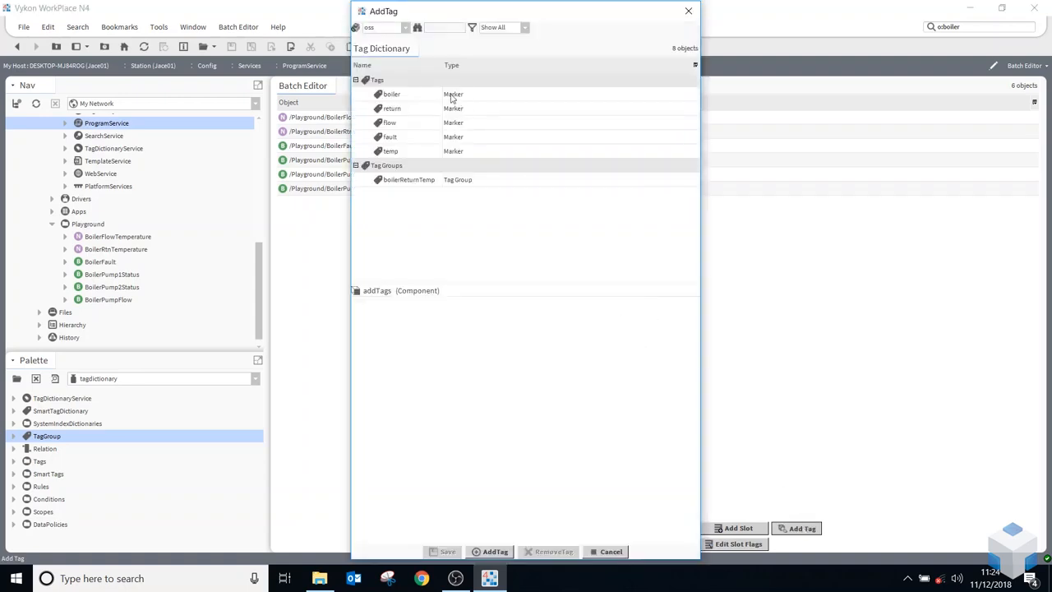
click(390, 97)
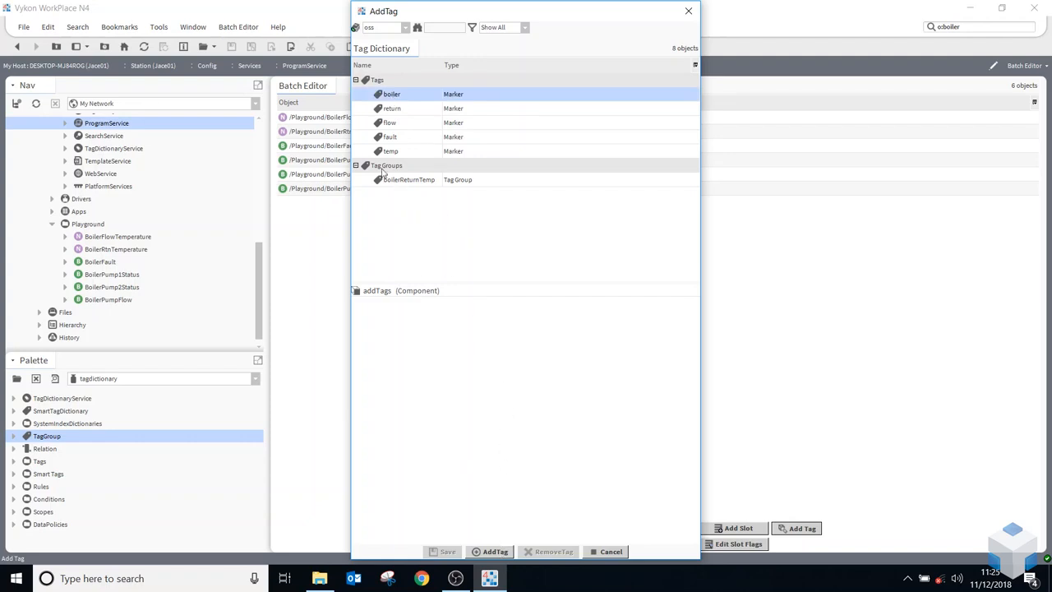
drag(393, 101, 402, 321)
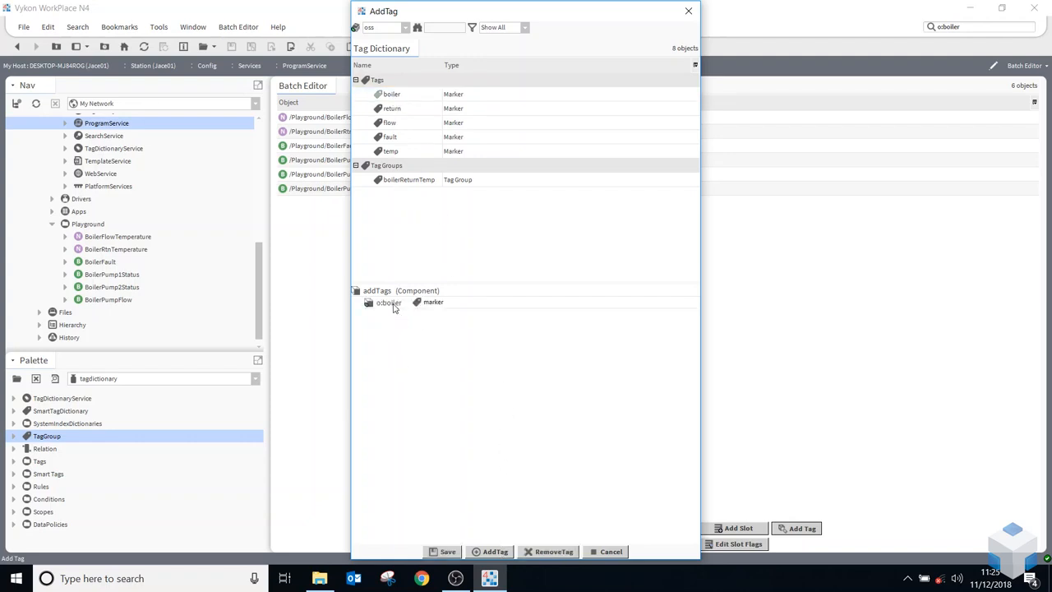
click(449, 552)
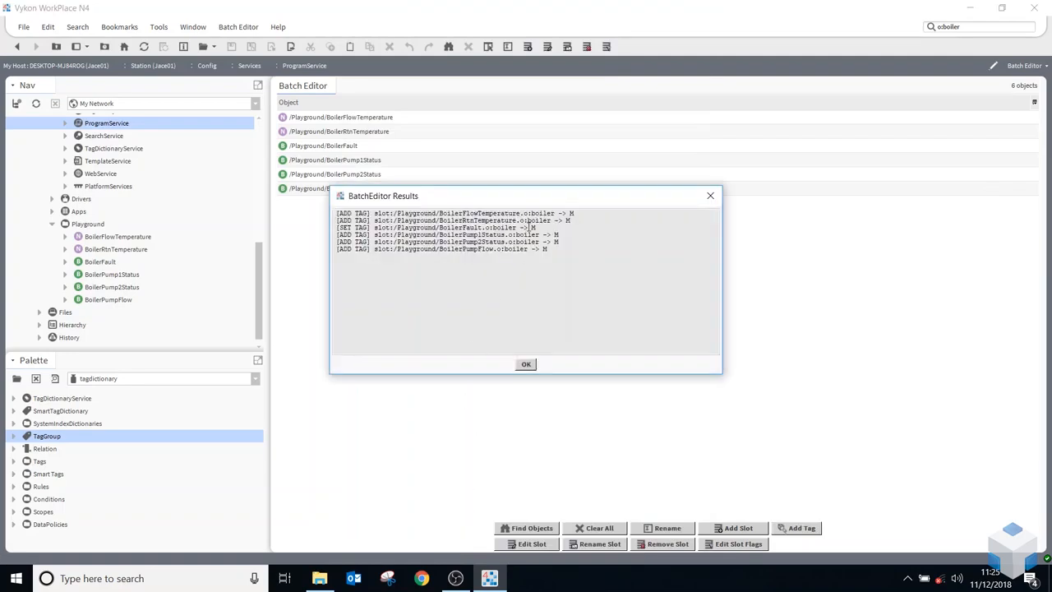
click(526, 364)
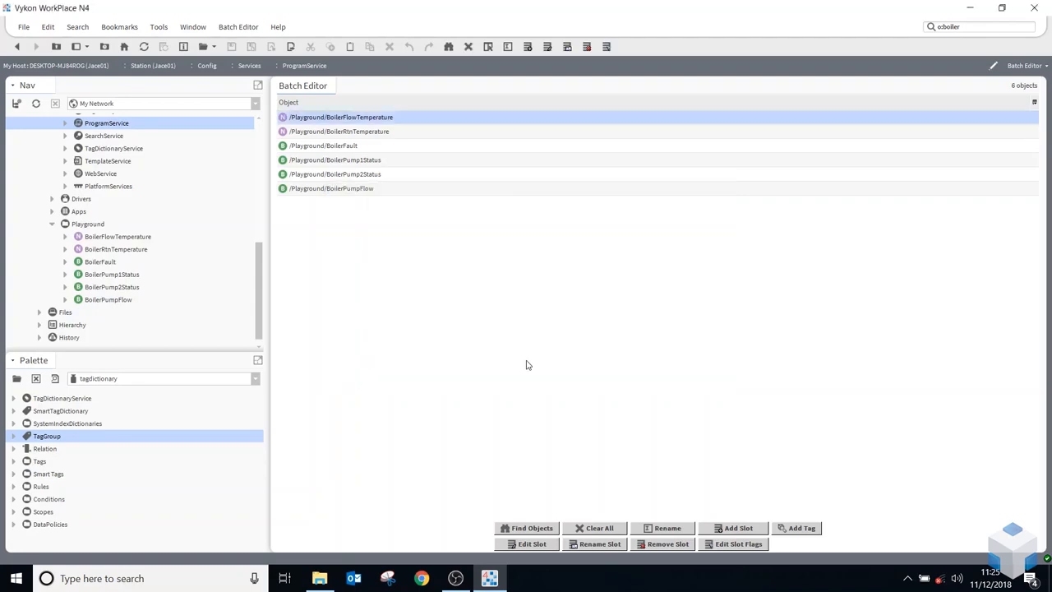
- Rerun the o:boiler quick search to check the batch-tagged points
click(976, 27)
key(Return)
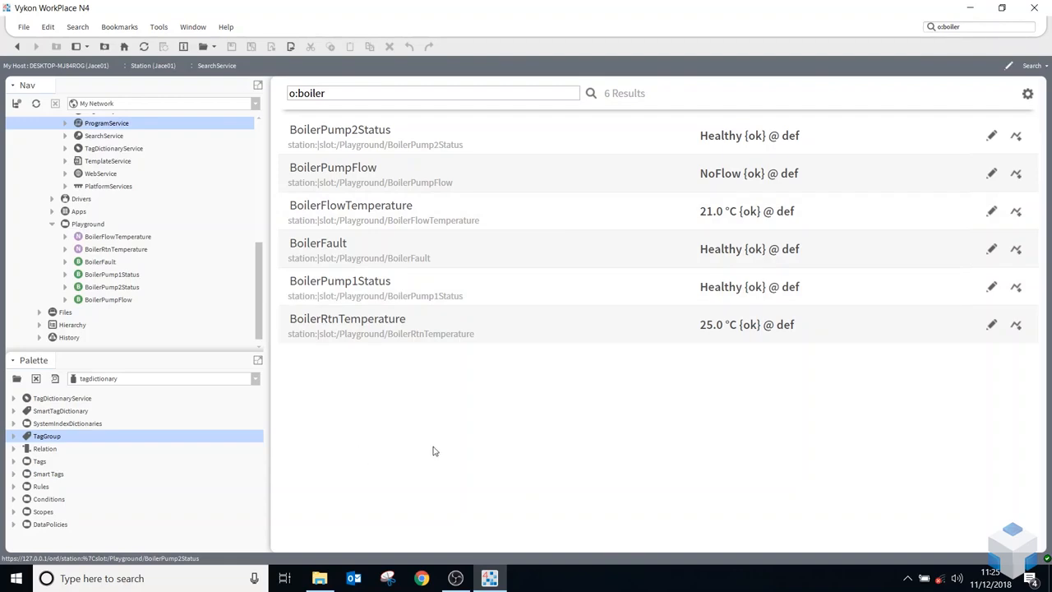
- Collapse the Playground and Services branches in the station's navigation tree
click(51, 223)
scroll(53, 212, up, 5)
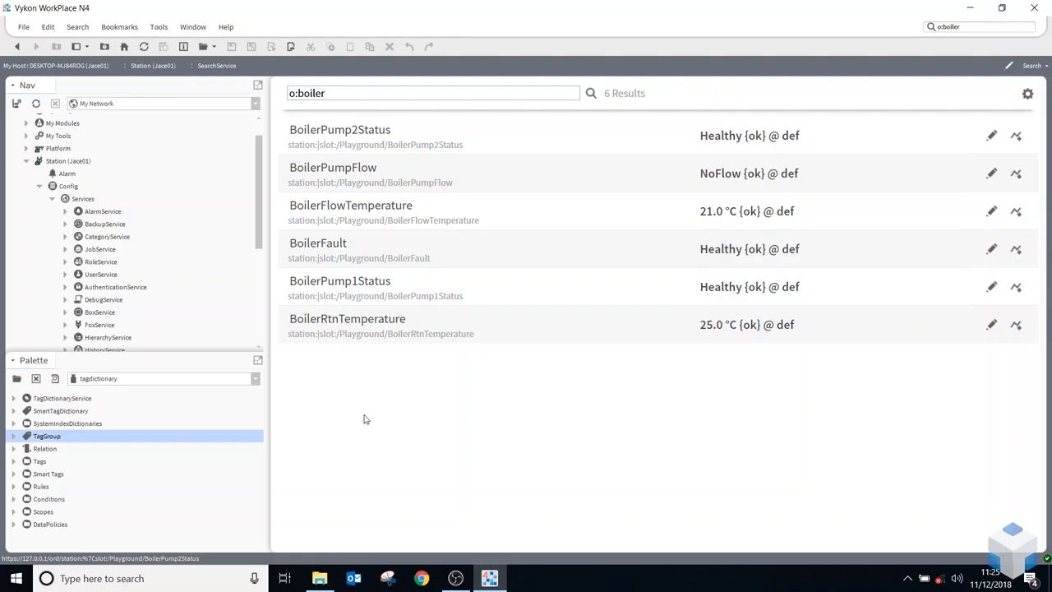
click(52, 199)
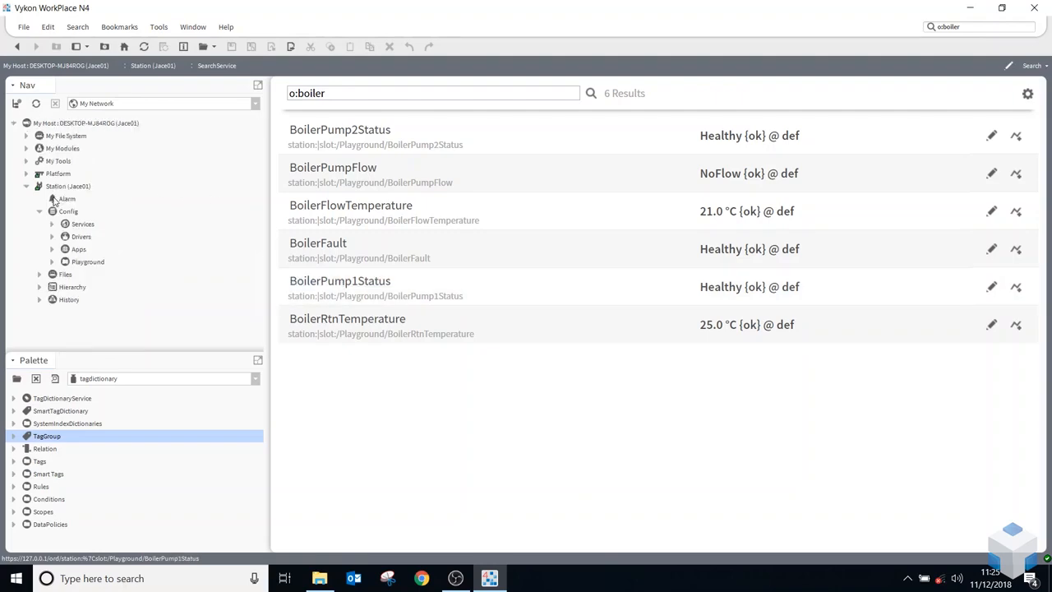